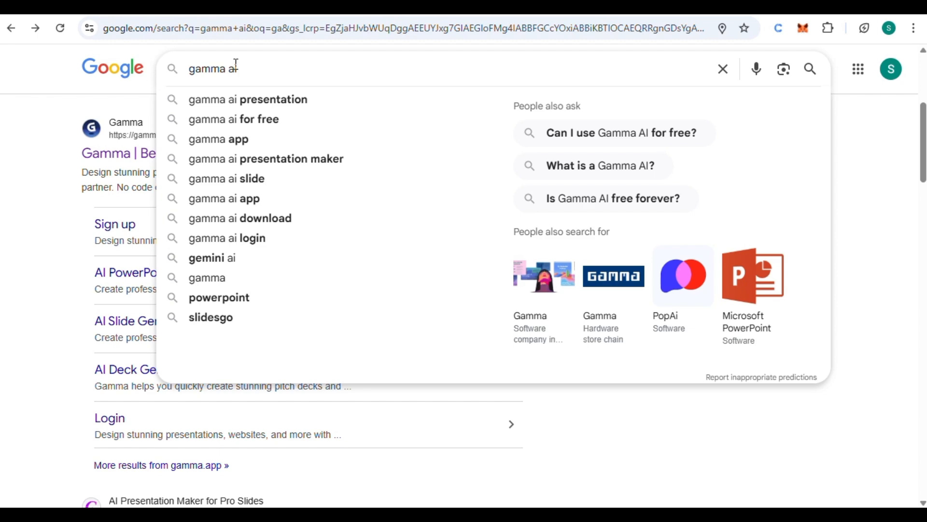
Search Google for "gamma ai" and open the Gamma website at gamma.app from the results
key("Return")
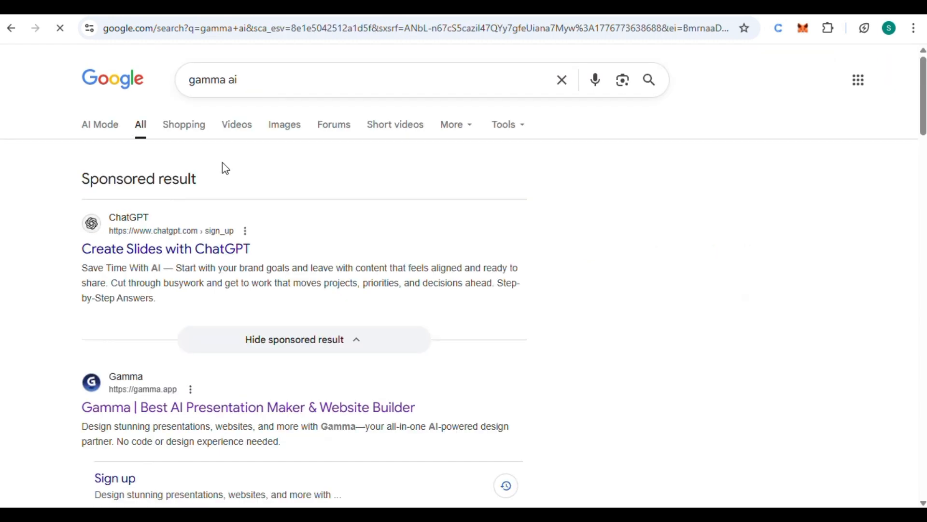
scroll(222, 165, "down", 3)
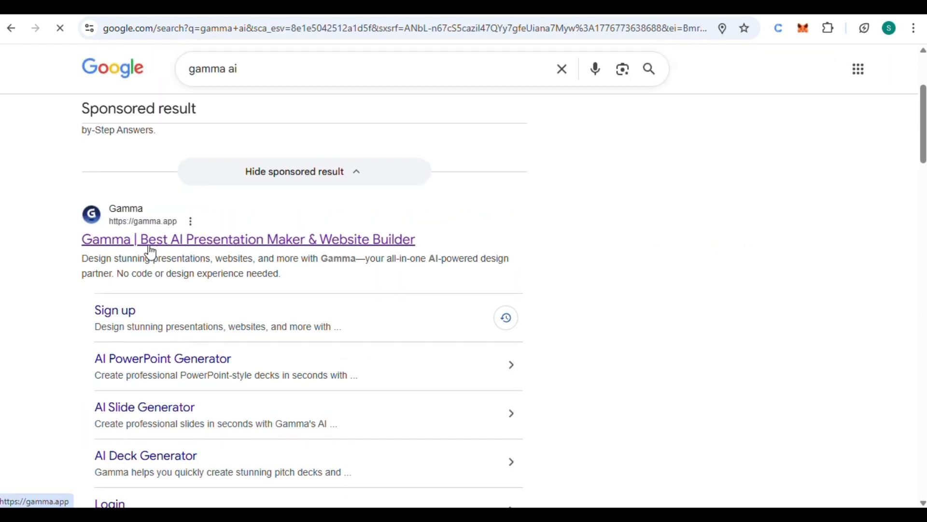
left_click(138, 241)
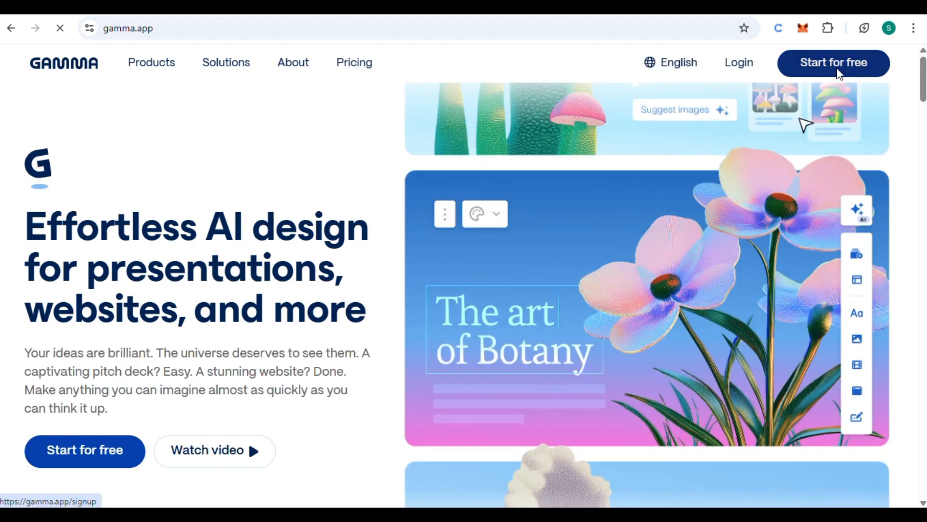
Start signing up for a free Gamma account, using a Google account to continue
left_click(839, 73)
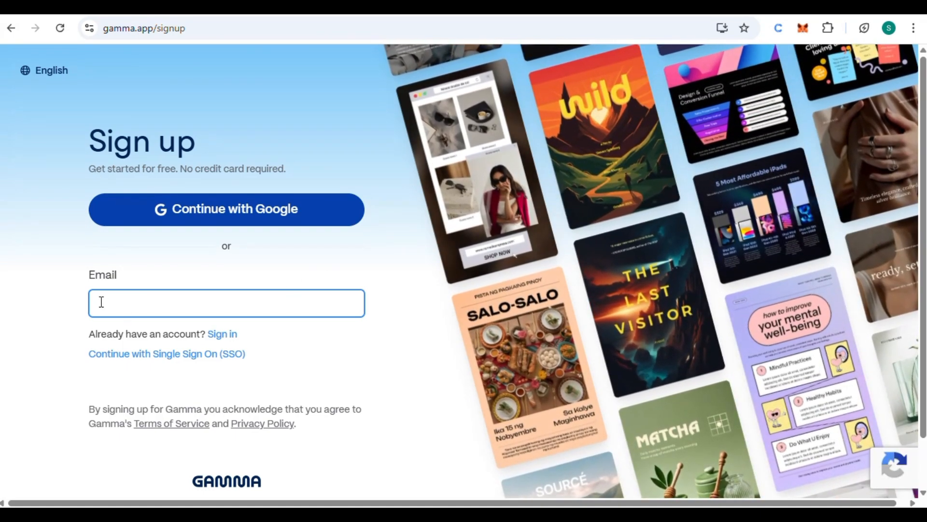
left_click(101, 302)
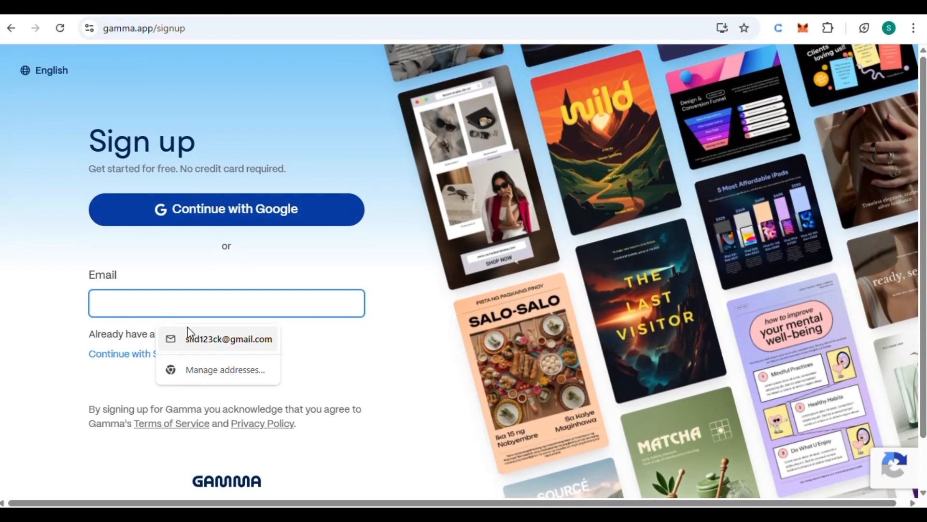
left_click(193, 217)
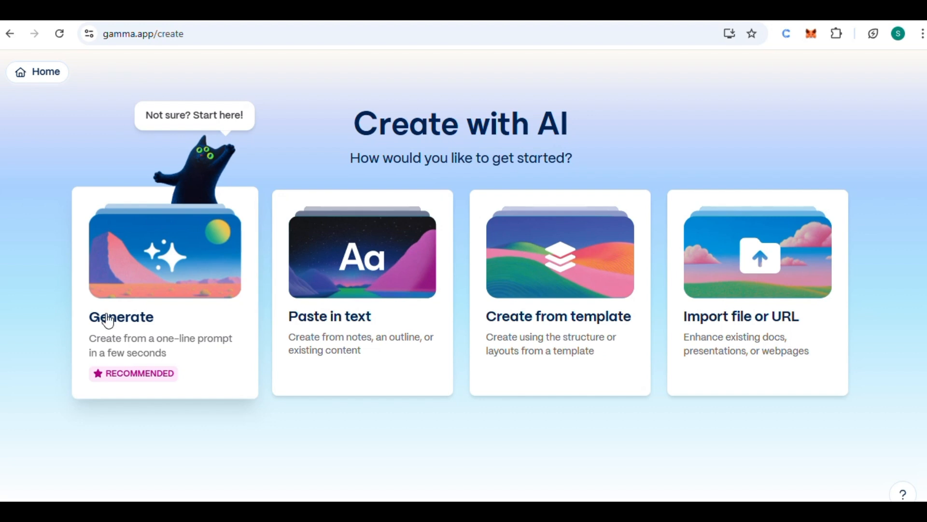
Choose to generate a presentation from a one-line prompt and generate its outline from "ai trend in 2026"
left_click(160, 297)
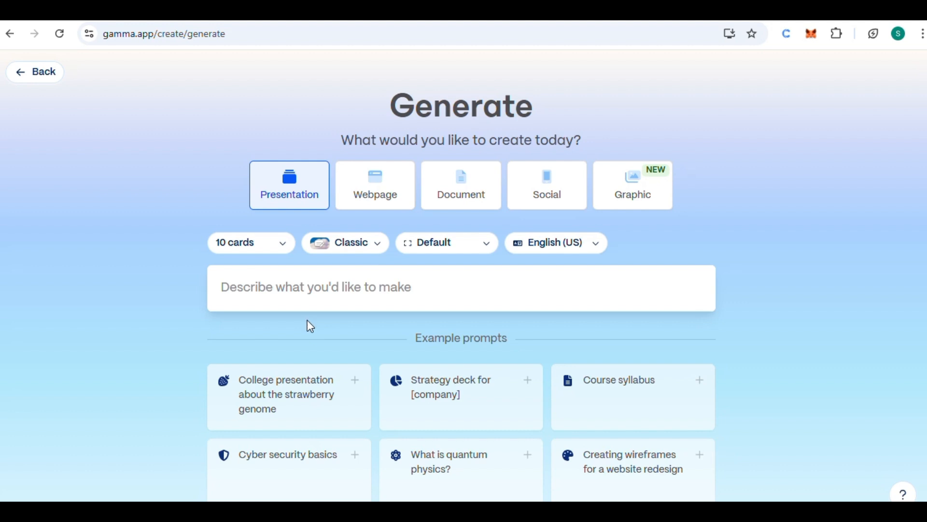
left_click(248, 280)
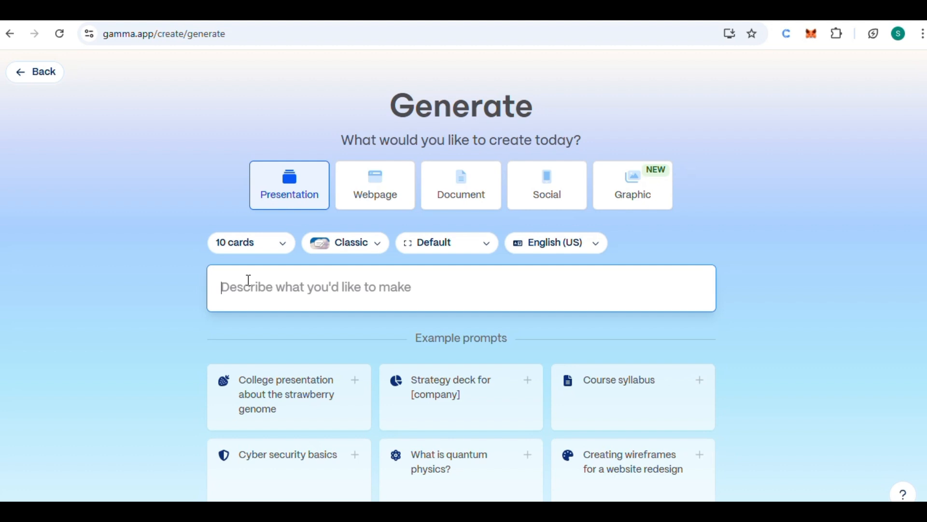
left_click(390, 19)
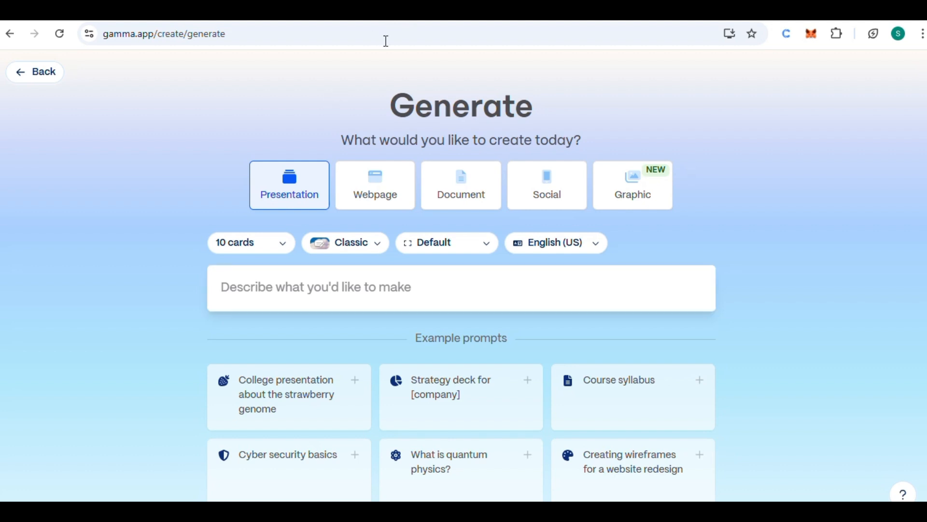
left_click(235, 294)
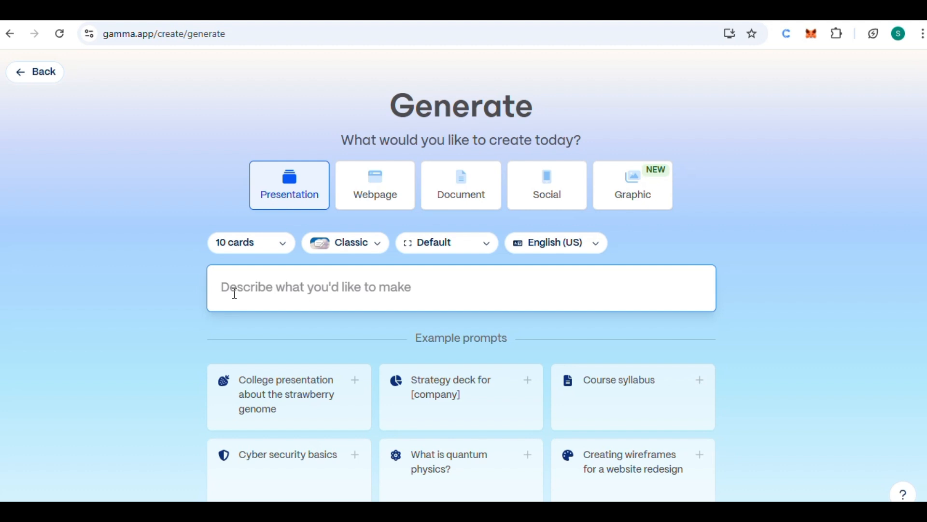
type("w")
key("BackSpace")
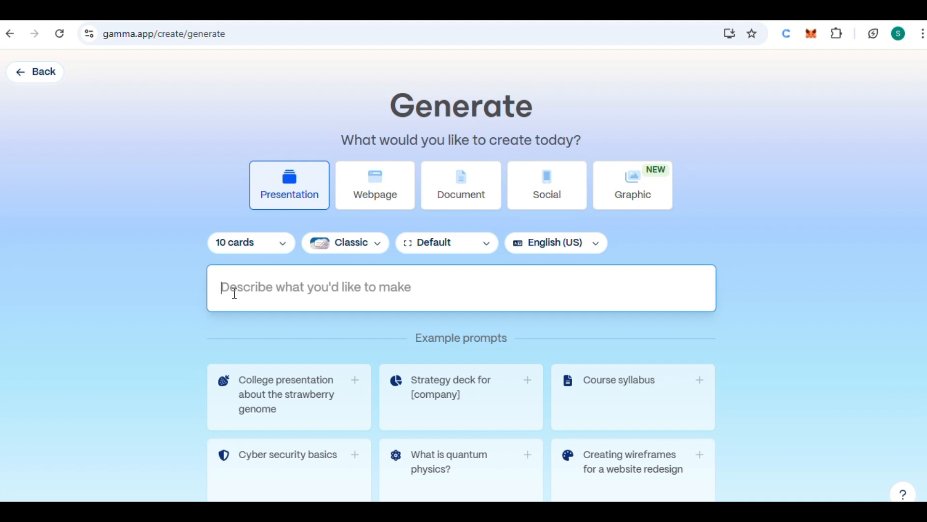
type("ai trend in")
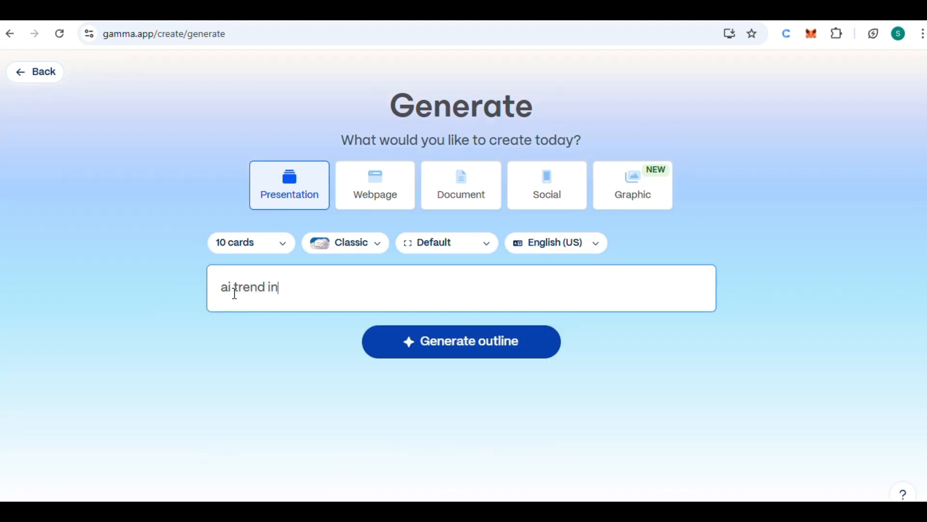
type(" 2026")
left_click(487, 358)
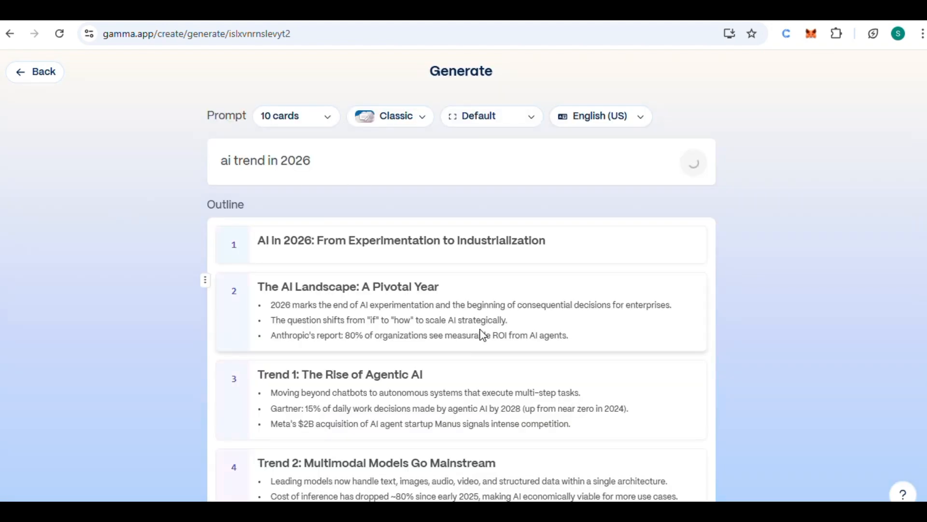
Review the generated outline cards for the AI trends presentation, from the first card to the last
scroll(482, 333, "down", 3)
scroll(481, 332, "down", 3)
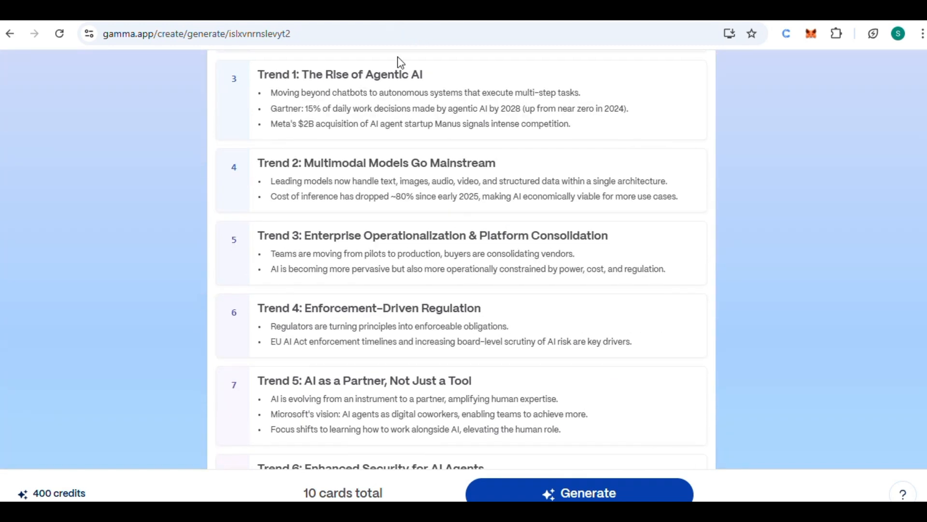
scroll(416, 128, "up", 2)
scroll(429, 209, "down", 8)
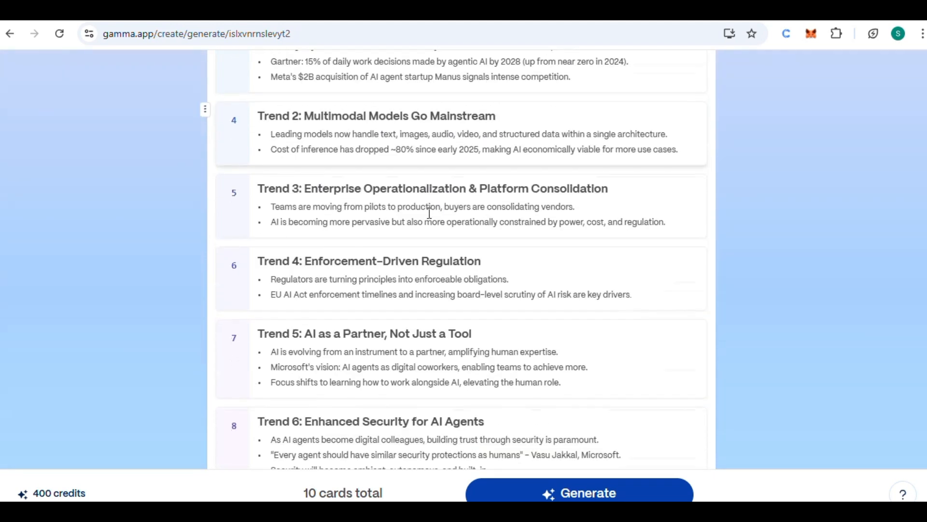
scroll(428, 213, "down", 4)
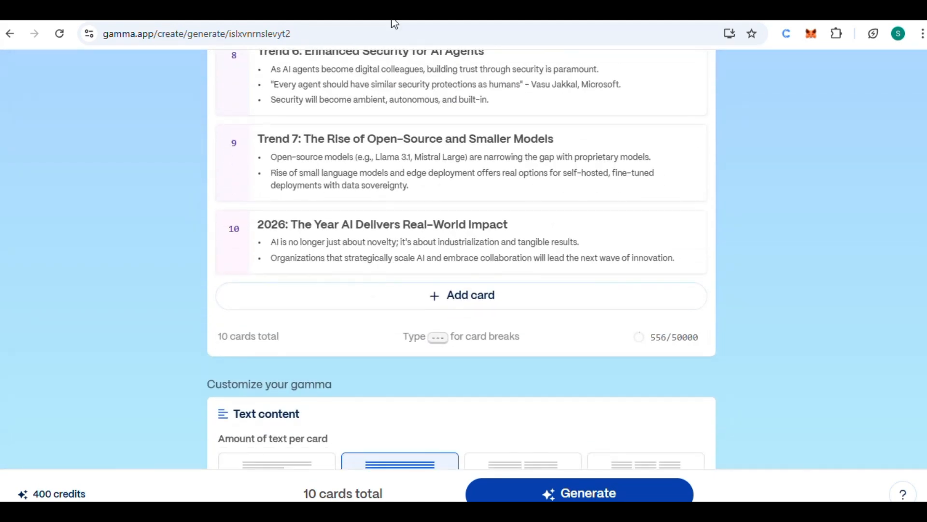
scroll(400, 119, "down", 2)
scroll(410, 159, "down", 2)
scroll(416, 194, "up", 6)
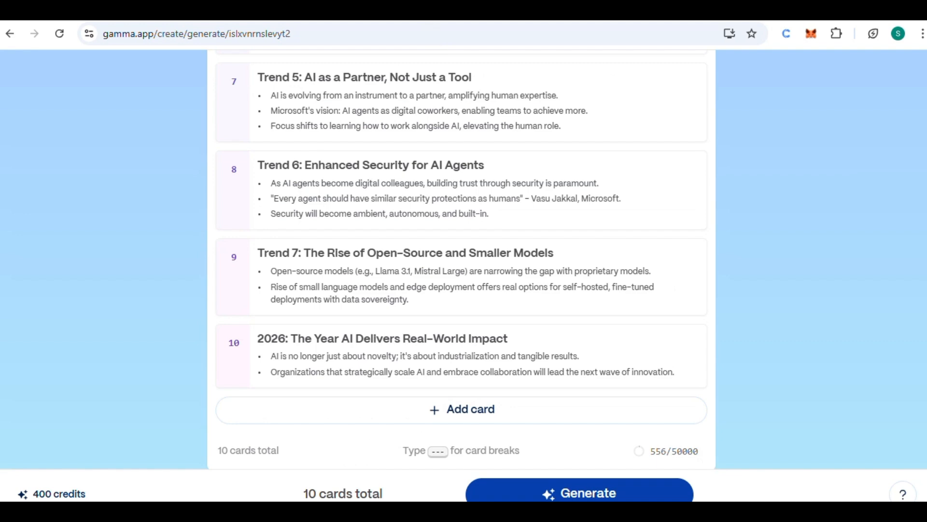
scroll(393, 174, "down", 1)
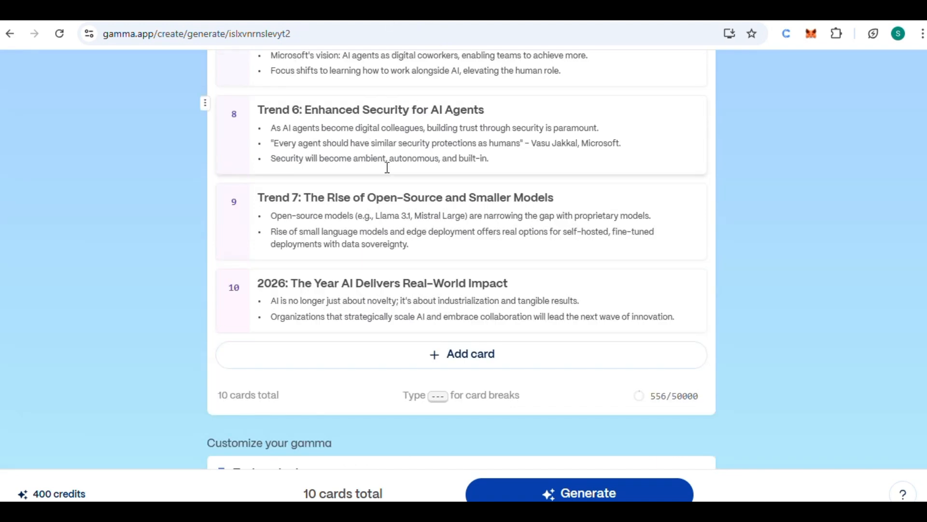
scroll(450, 213, "up", 4)
scroll(450, 216, "down", 3)
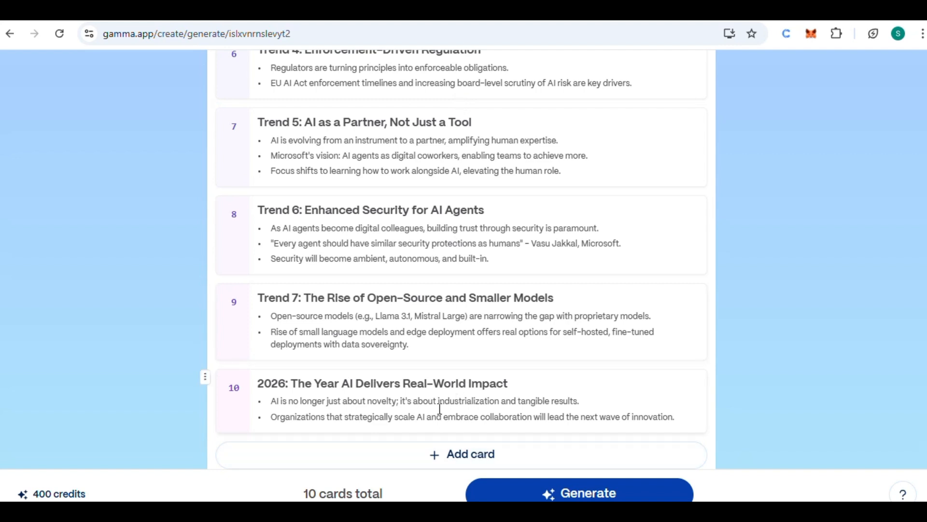
Add a blank card at the end of the outline and generate the presentation
left_click(459, 454)
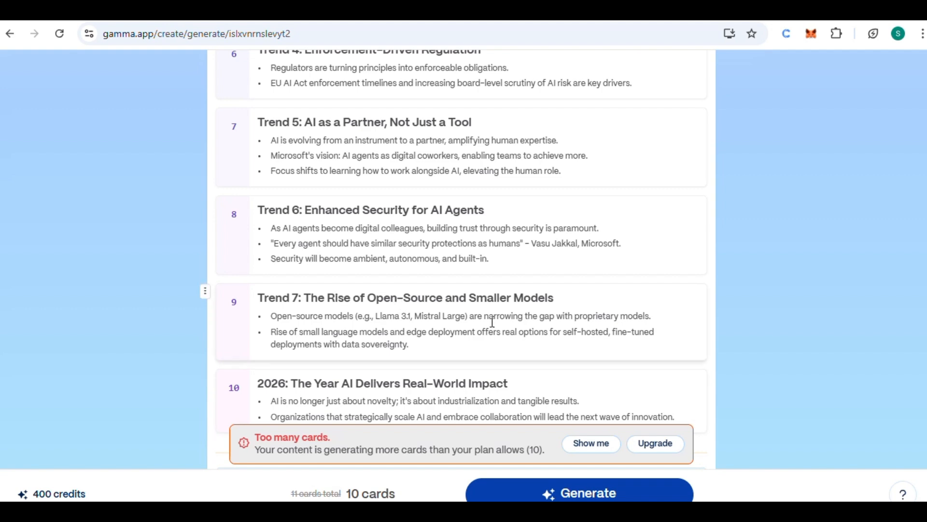
scroll(500, 293, "up", 3)
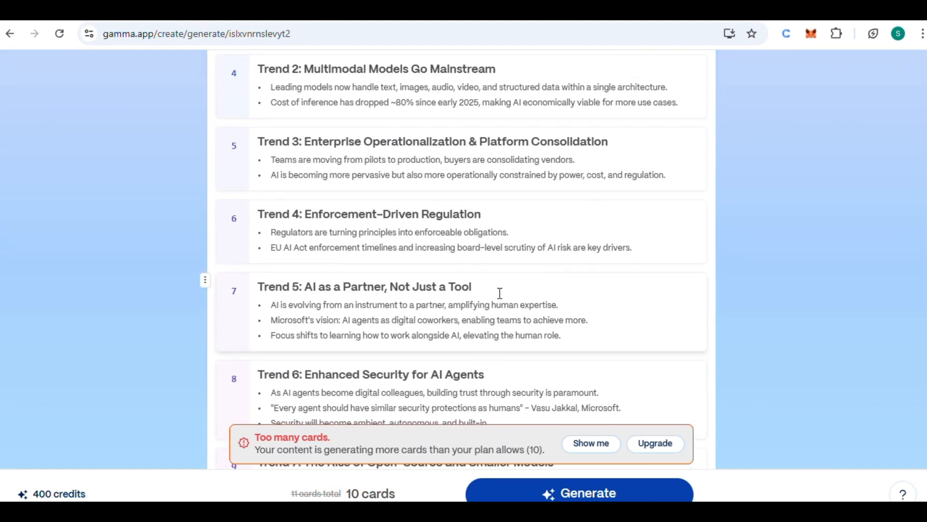
scroll(379, 228, "down", 1)
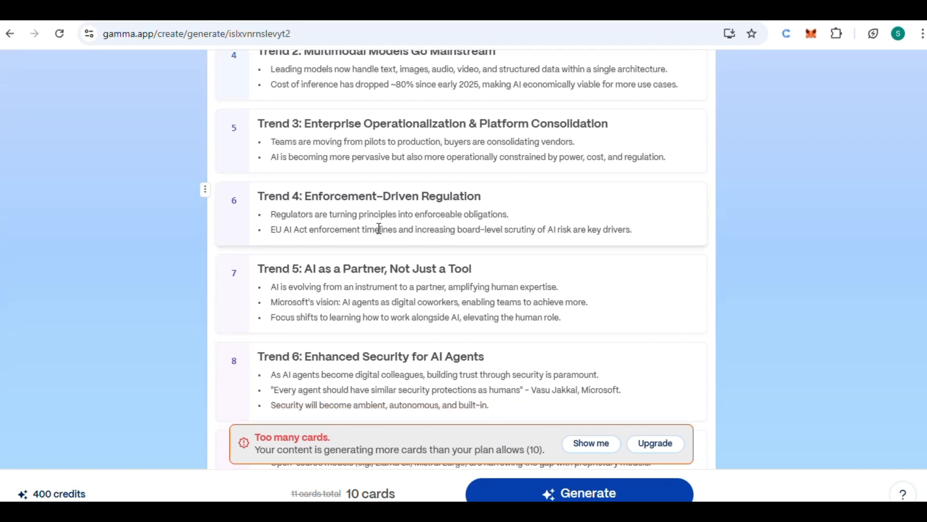
scroll(379, 228, "down", 1)
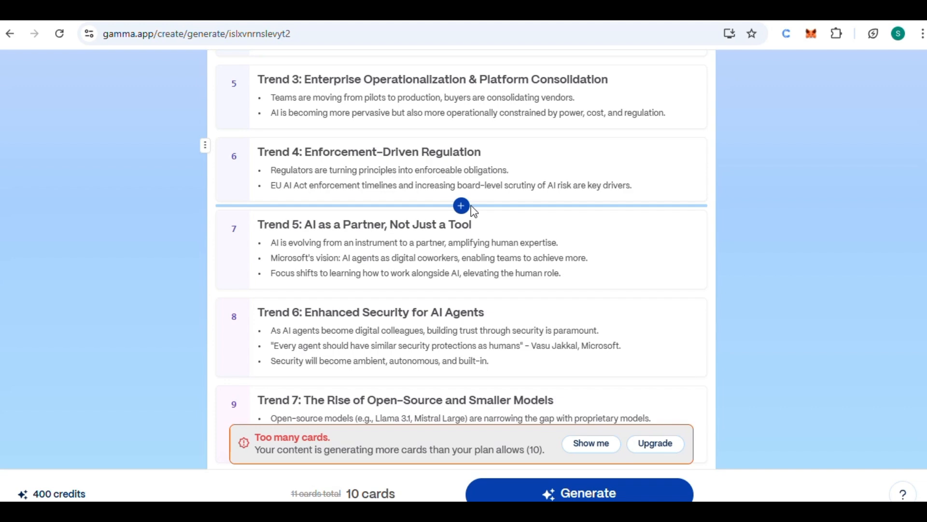
left_click(586, 495)
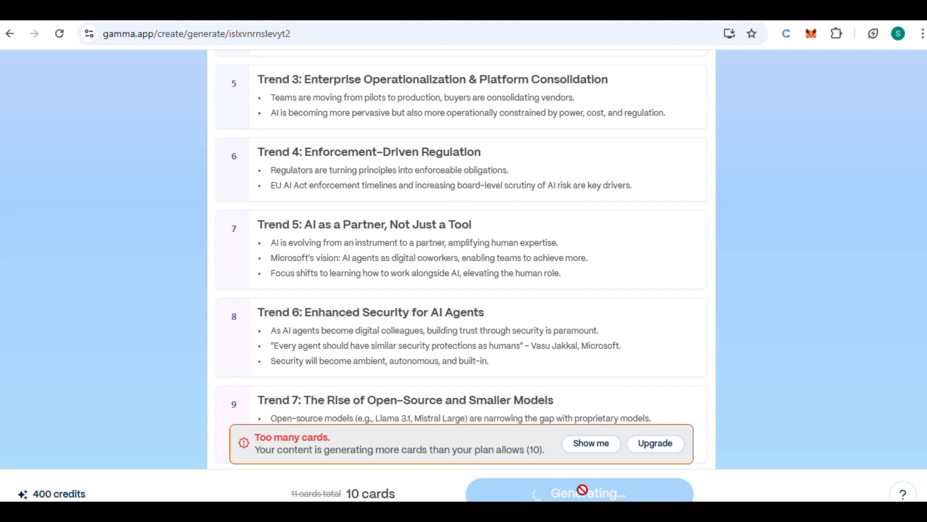
Examine the generated slides of the AI in 2026 presentation, including their text, layout and images
scroll(482, 222, "up", 3)
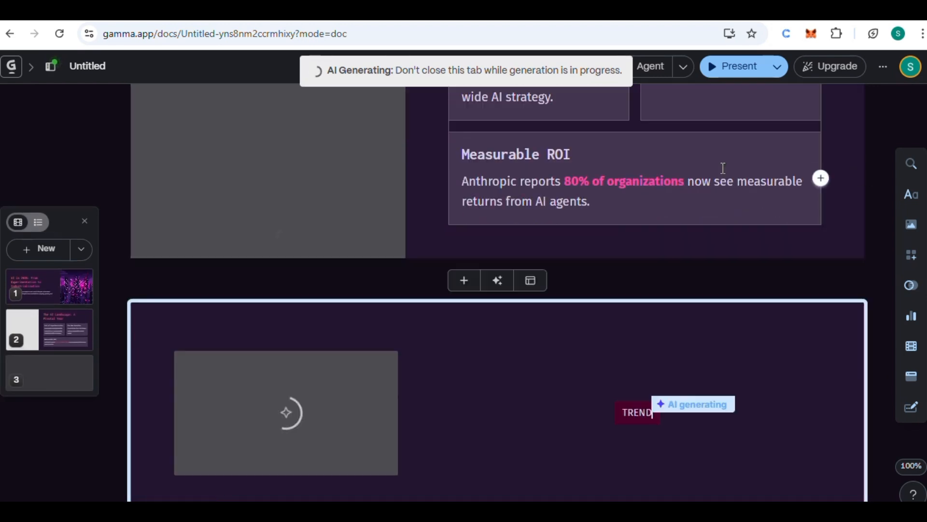
scroll(671, 193, "up", 5)
scroll(642, 176, "up", 8)
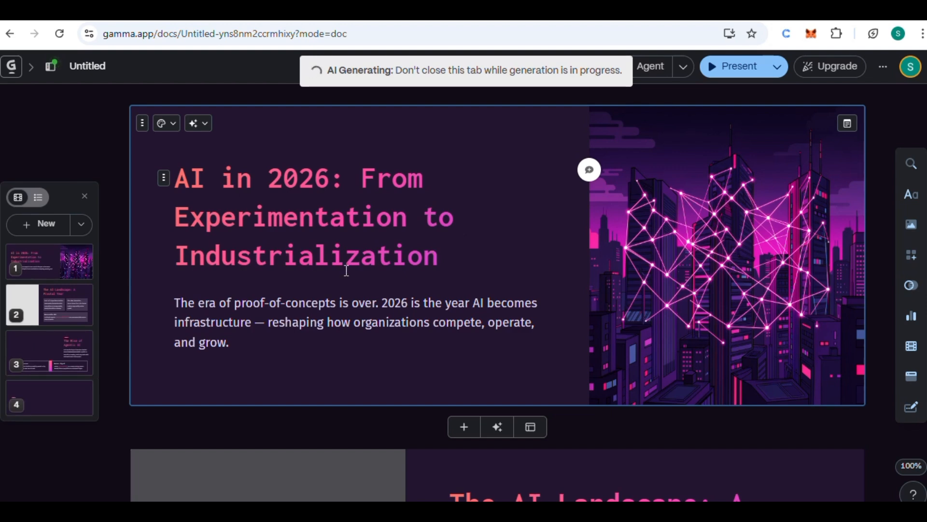
scroll(347, 270, "down", 2)
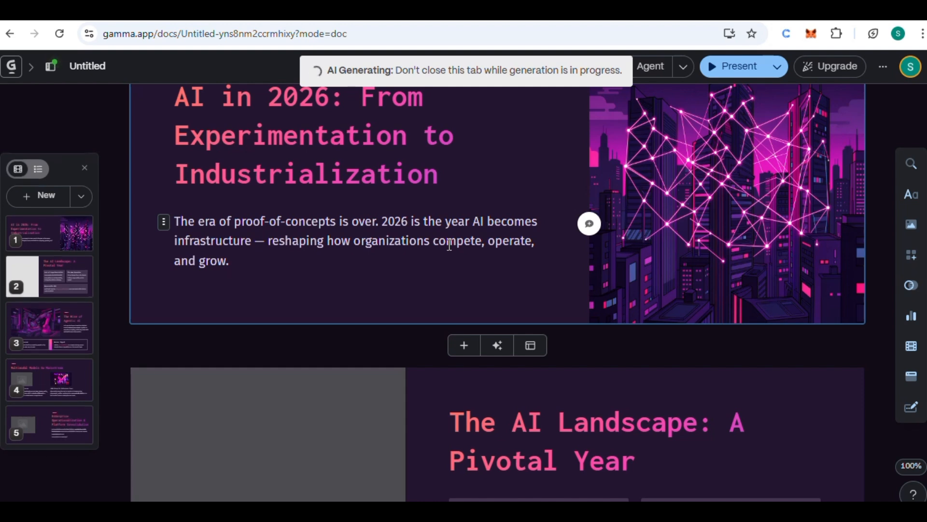
scroll(407, 306, "down", 4)
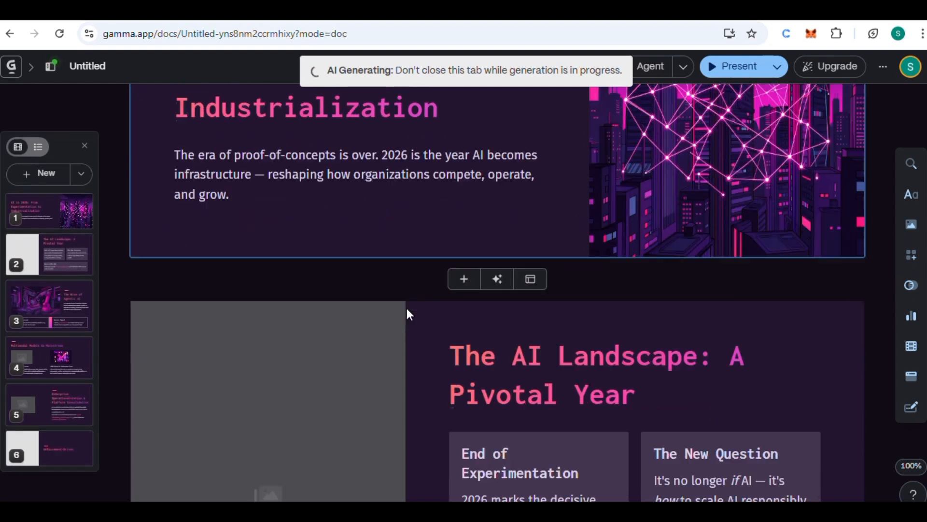
scroll(408, 308, "down", 8)
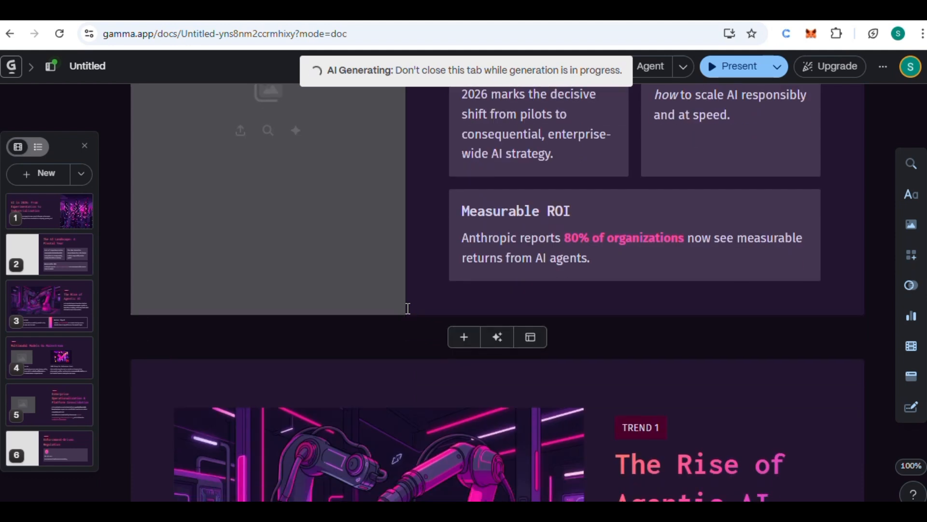
scroll(407, 308, "down", 1)
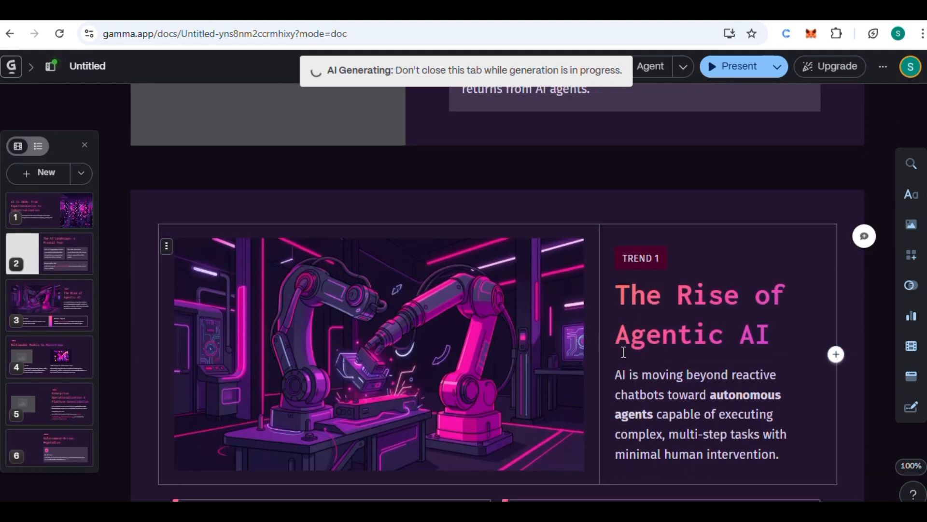
scroll(720, 370, "down", 2)
scroll(720, 370, "down", 8)
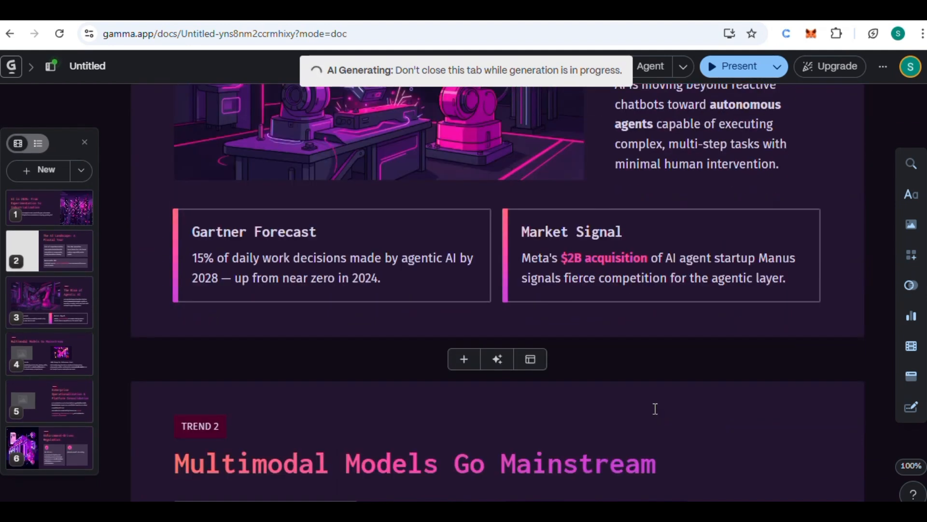
scroll(655, 408, "down", 1)
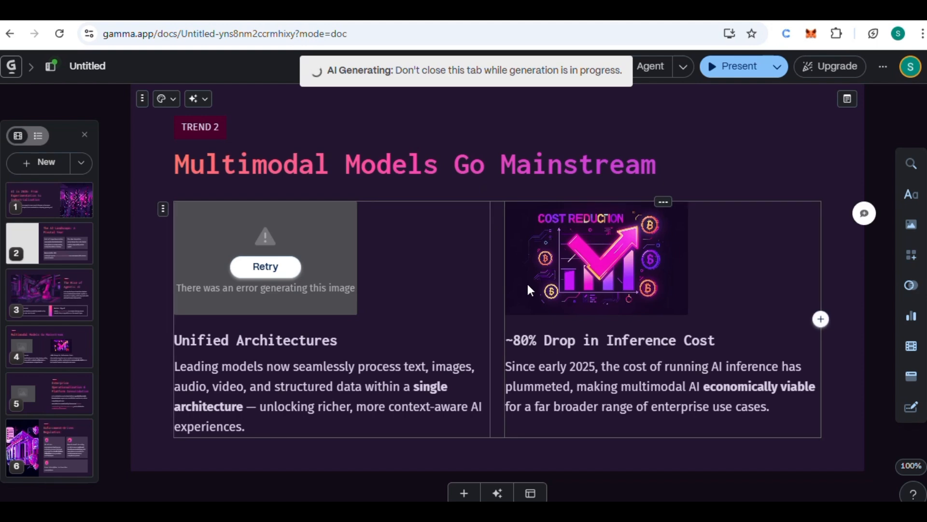
scroll(527, 283, "down", 10)
scroll(529, 284, "down", 8)
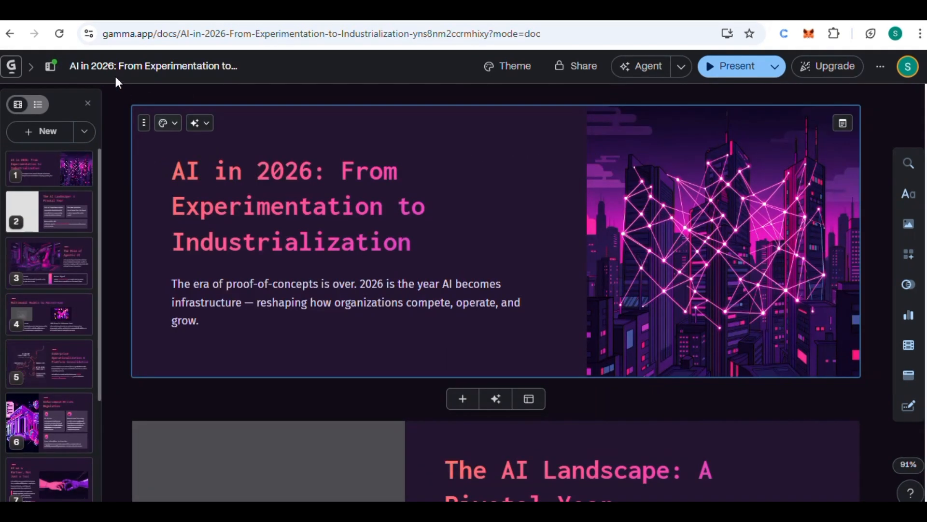
Show the presentation's page list and return to the workspace home with all gammas
left_click(49, 73)
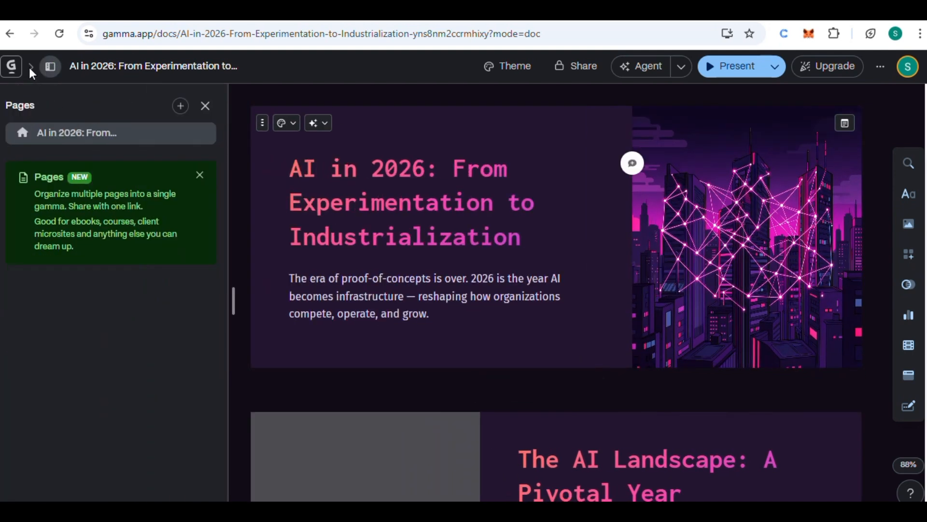
left_click(9, 34)
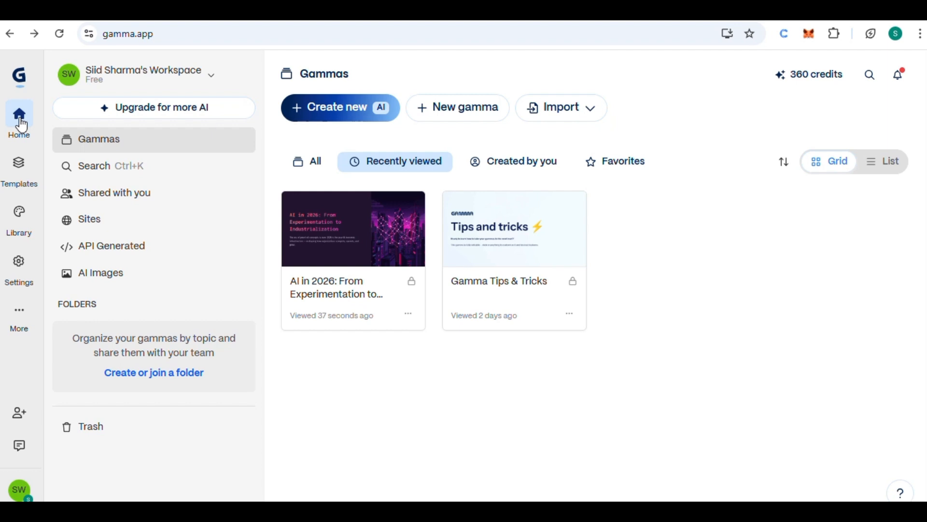
Start a new AI presentation from pasted text and insert the text about the health benefits of exercise as its content
left_click(317, 109)
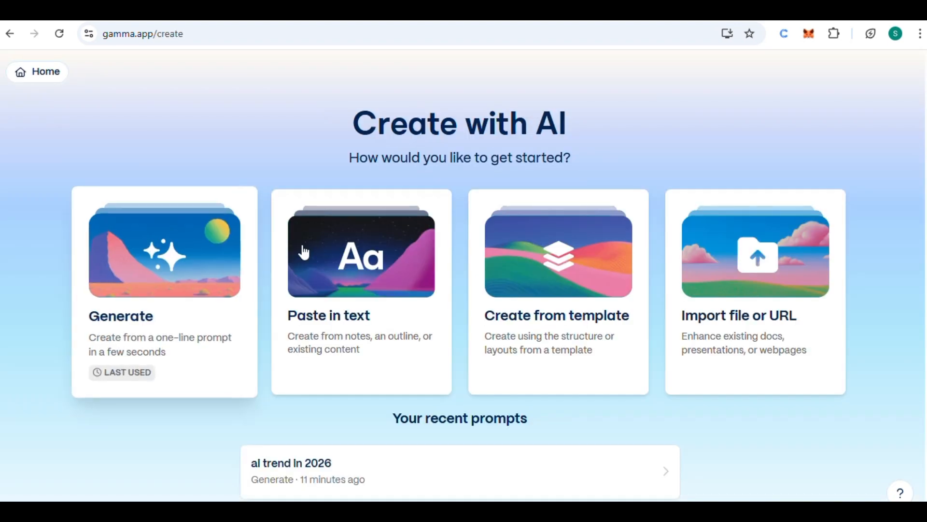
left_click(367, 292)
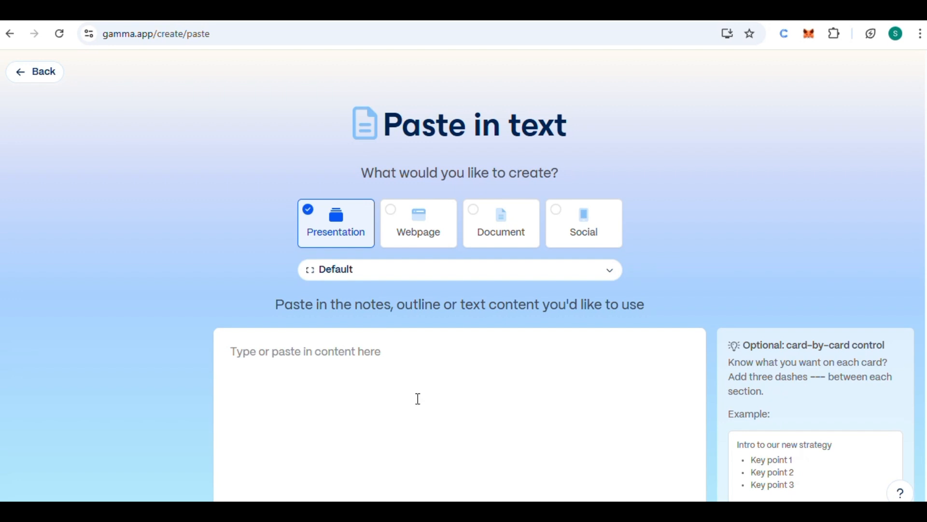
scroll(418, 399, "down", 2)
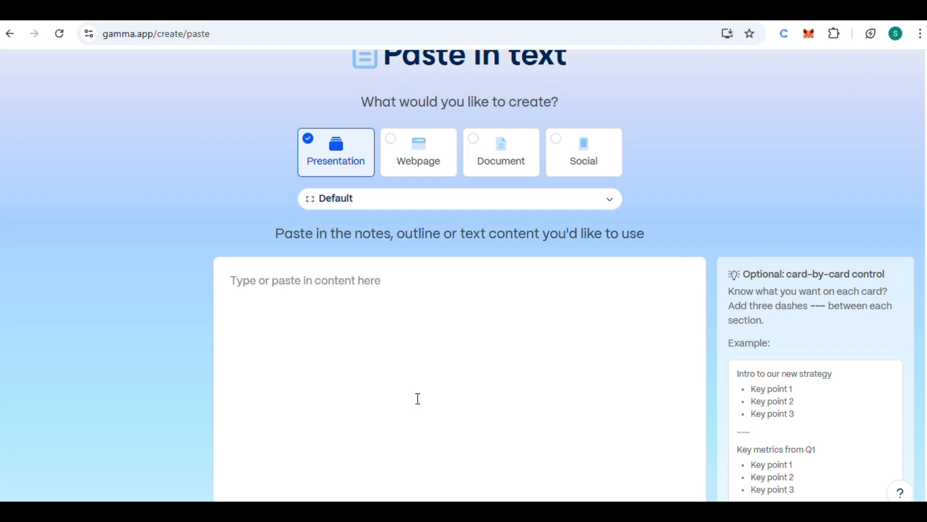
scroll(418, 399, "down", 3)
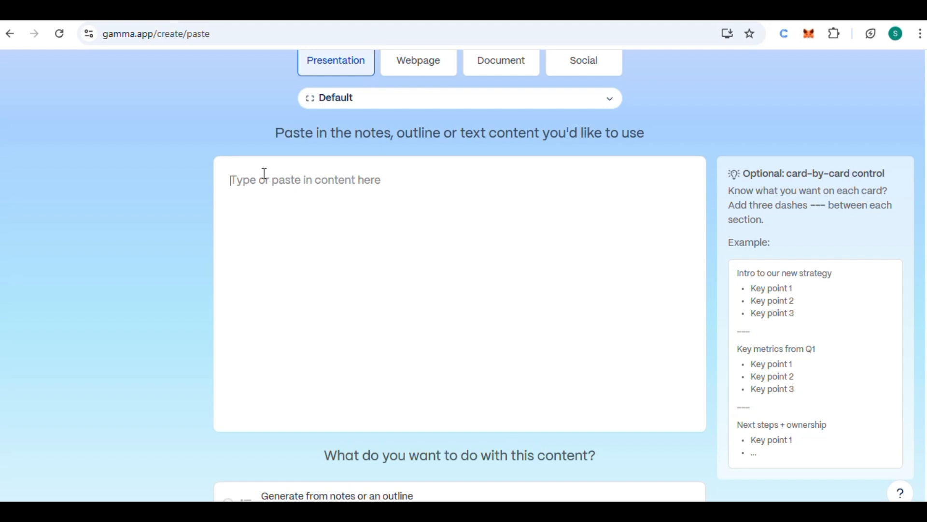
type("Boosts Physical Health: Lowers risk of heart disease, diabetes, and obesity. Strengthens bones, joints, and immune system.Improves Mental Health: Reduces stress, anxiety, and depression. Exercise releases endorphins that elevate mood and focus.Increases Energy & Productivity: Better stamina and oxygen flow = less fatigue. You get more done with sharper concentration.Builds Strength & Resilience: Not just muscles. You train discipline, consistency, and the ability to push through hard things.Enhances Longevity: Regular training adds quality years to life. Better mobility, independence, and health as you age.Improves Sleep Quality: Helps you fall asleep faster and get deeper rest. Recovery = better performance everywhere else.Boosts Confidence: Progress in the gym translates to self-belief outside it. You carry yourself differently.Prevents Injury: Stronger muscles and better mobility protect you in daily life, not just in workouts")
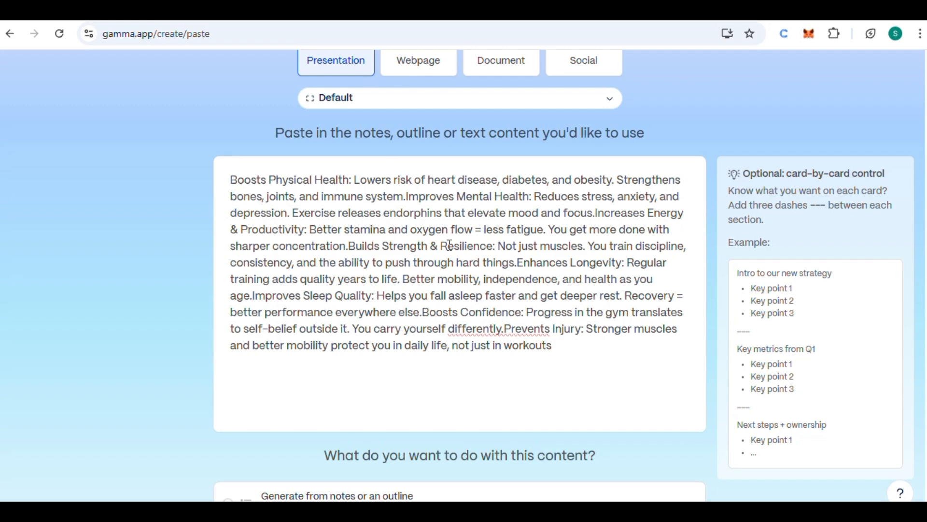
Choose to generate from notes or an outline, continue to the prompt editor, and generate the presentation with 10 cards
scroll(513, 352, "down", 2)
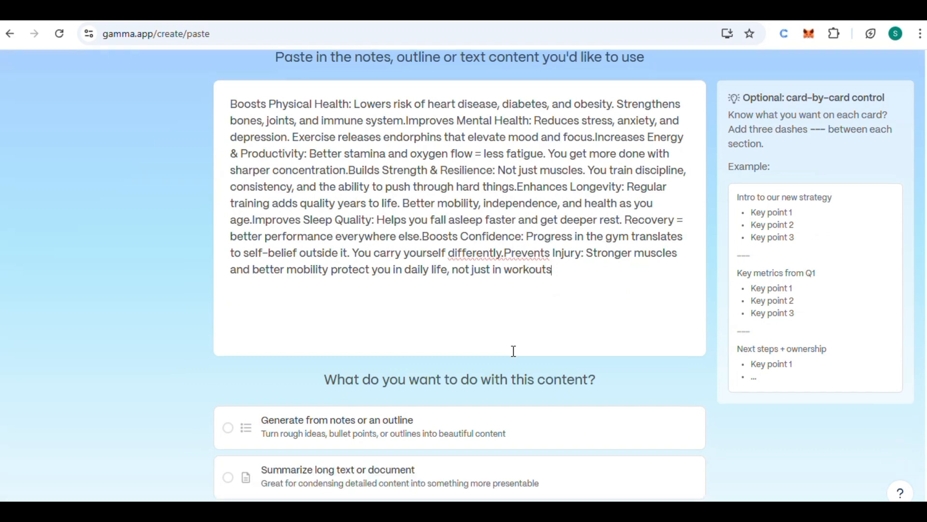
scroll(513, 352, "up", 2)
scroll(513, 351, "down", 1)
scroll(514, 351, "down", 3)
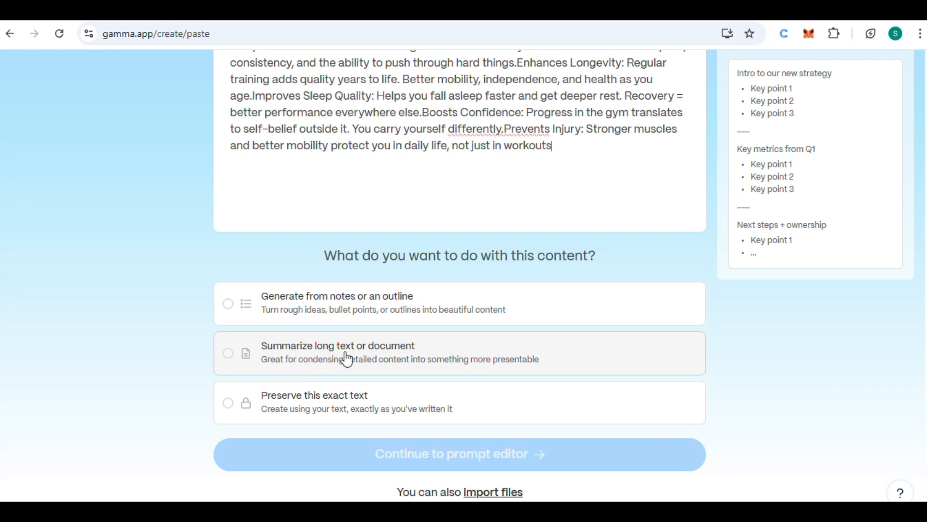
left_click(230, 309)
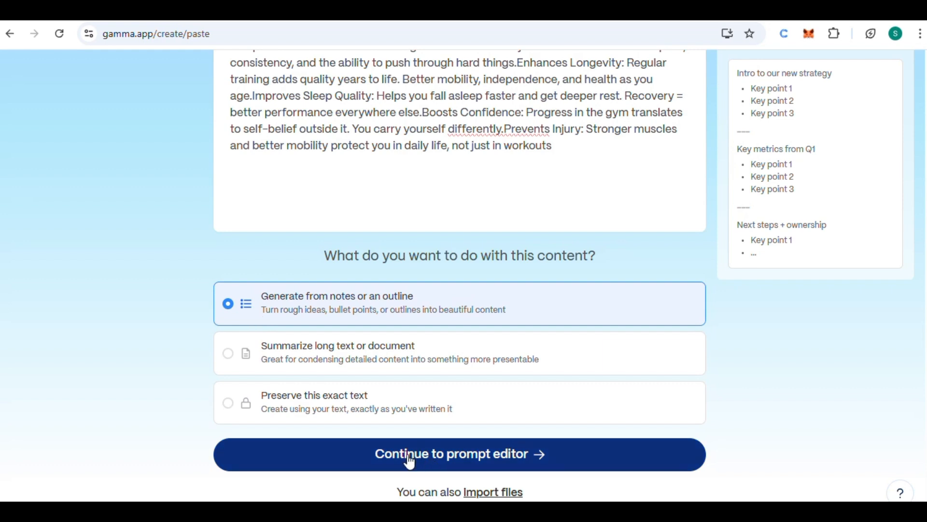
left_click(410, 459)
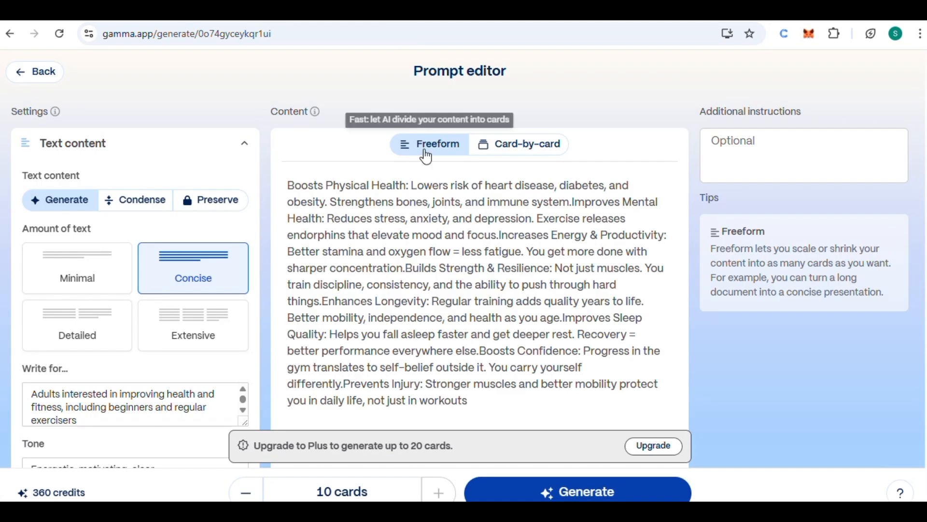
left_click(585, 496)
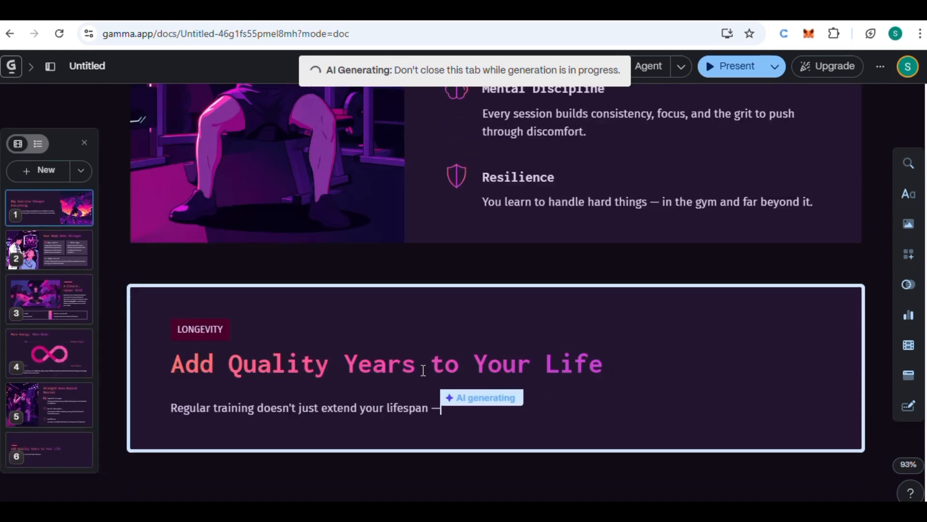
Leave the fitness presentation, go back to the AI creation options, and open the gallery for creating from a template
scroll(423, 371, "up", 2)
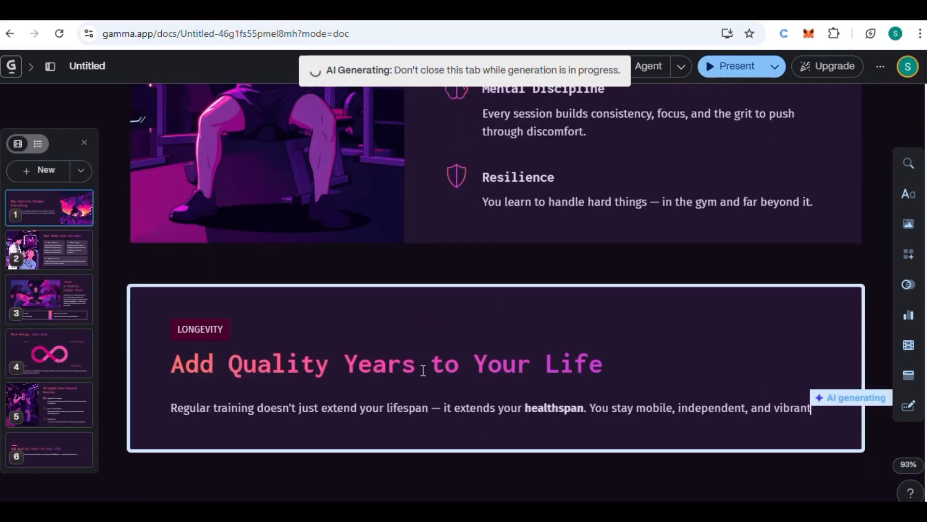
scroll(423, 370, "up", 6)
scroll(423, 370, "up", 5)
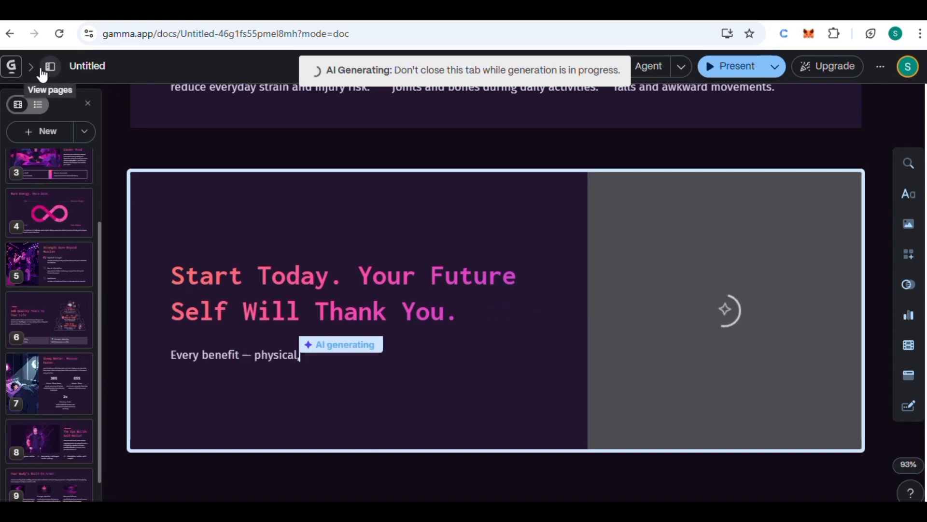
left_click(10, 34)
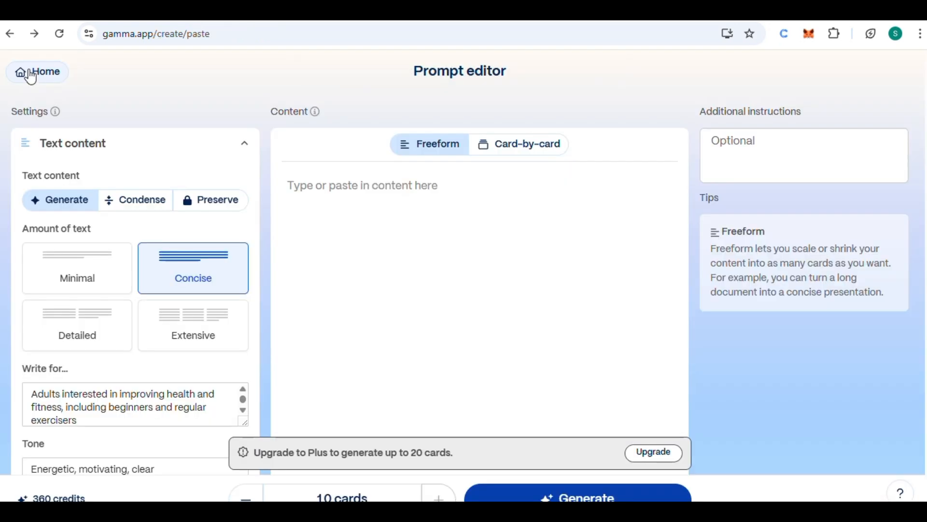
left_click(31, 73)
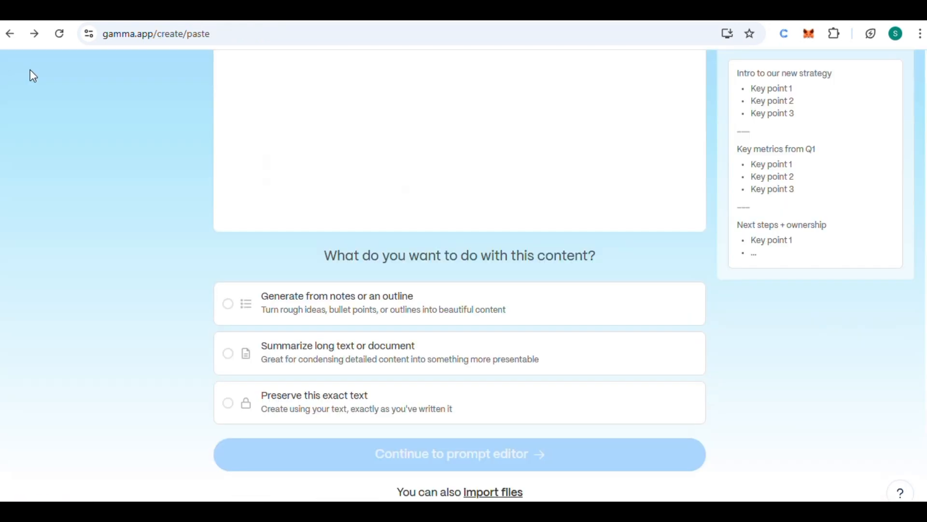
left_click(11, 33)
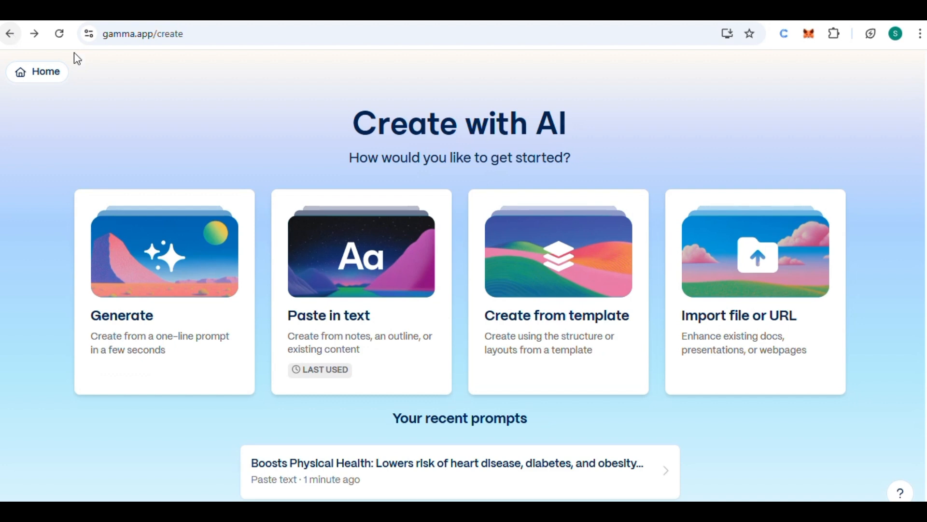
left_click(547, 292)
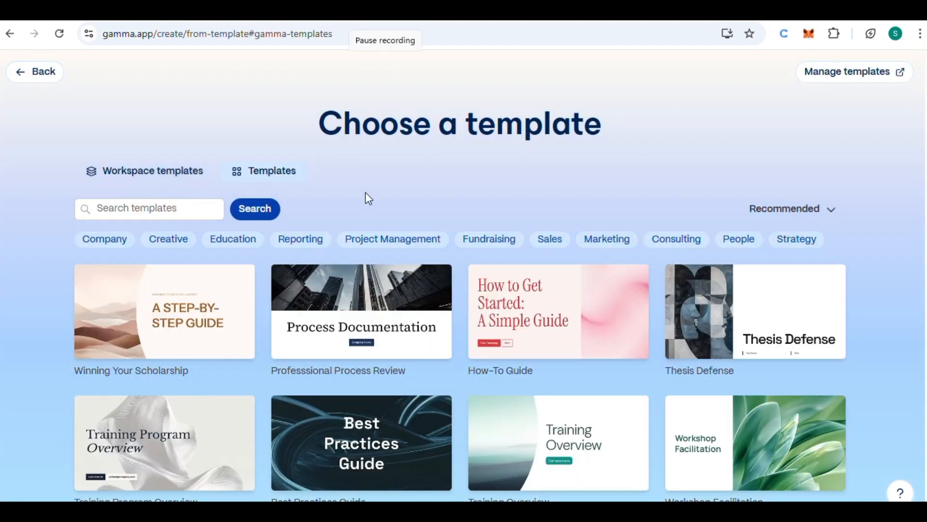
Preview the Winning Your Scholarship template from the gallery and start creating a presentation from it
mouse_move(215, 298)
scroll(339, 376, "down", 1)
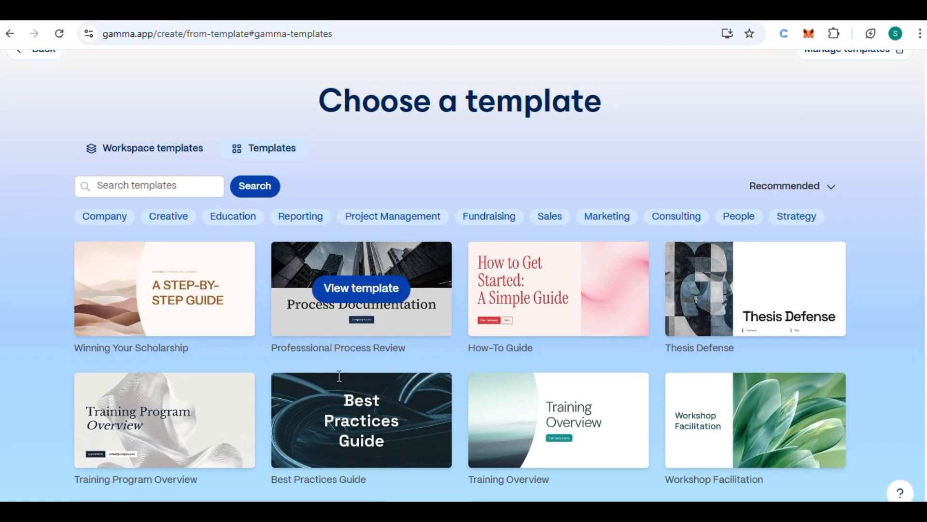
scroll(340, 376, "down", 10)
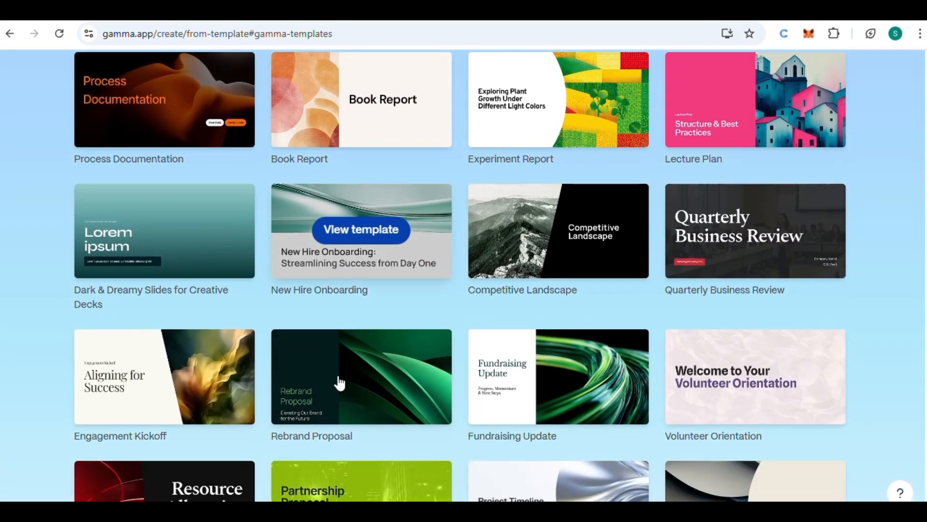
scroll(340, 384, "up", 3)
scroll(340, 381, "up", 6)
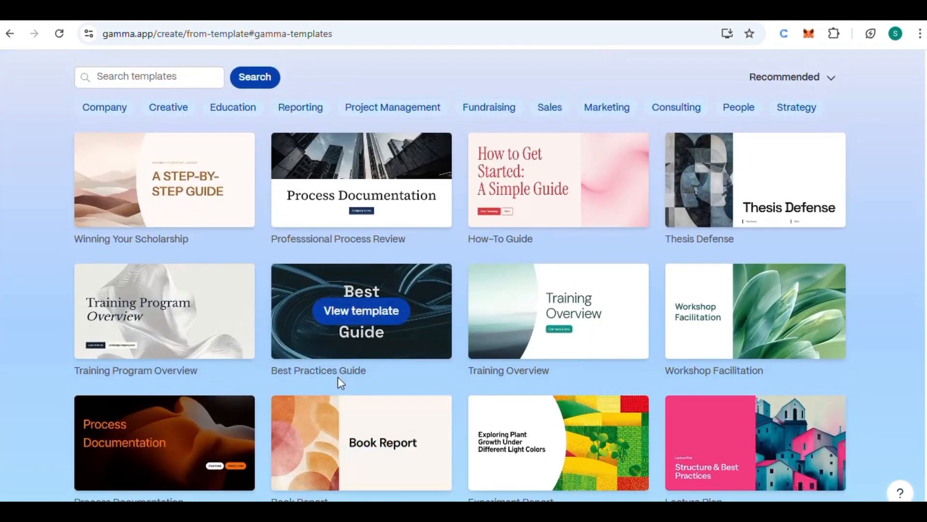
mouse_move(177, 204)
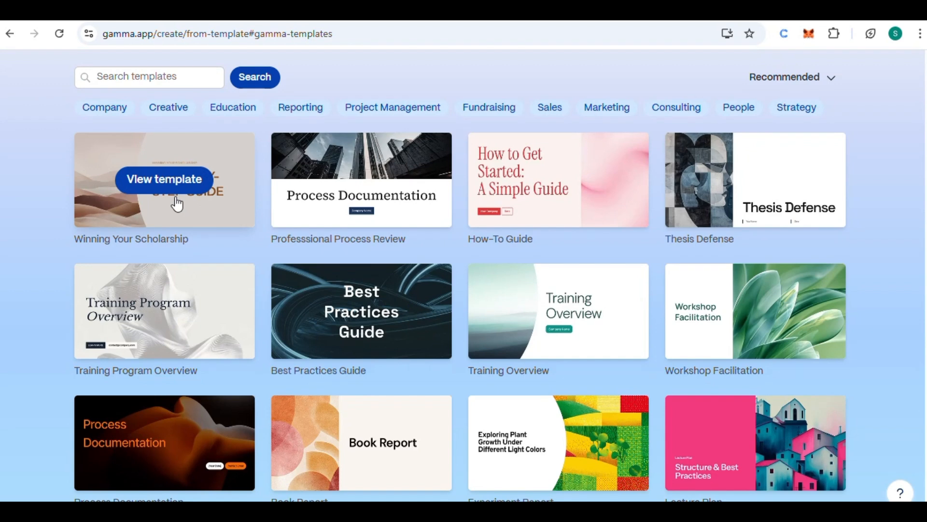
left_click(147, 182)
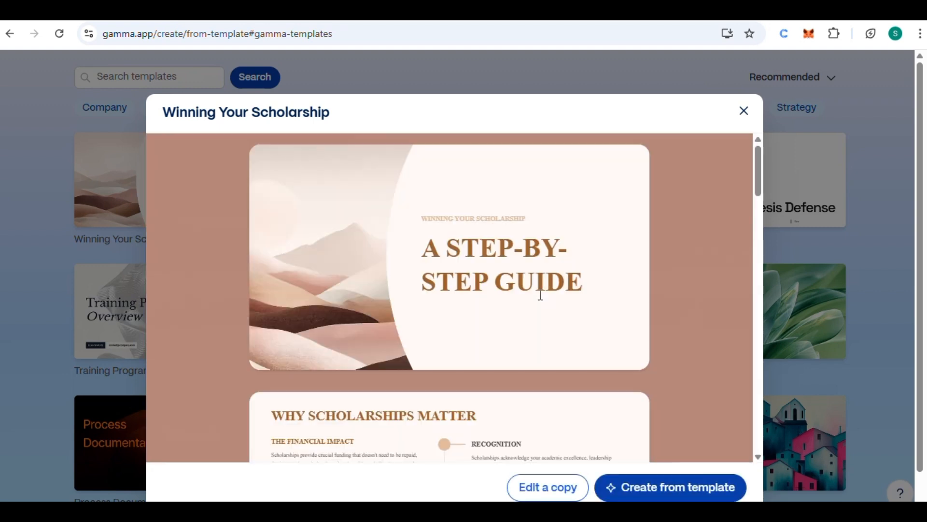
scroll(540, 295, "down", 5)
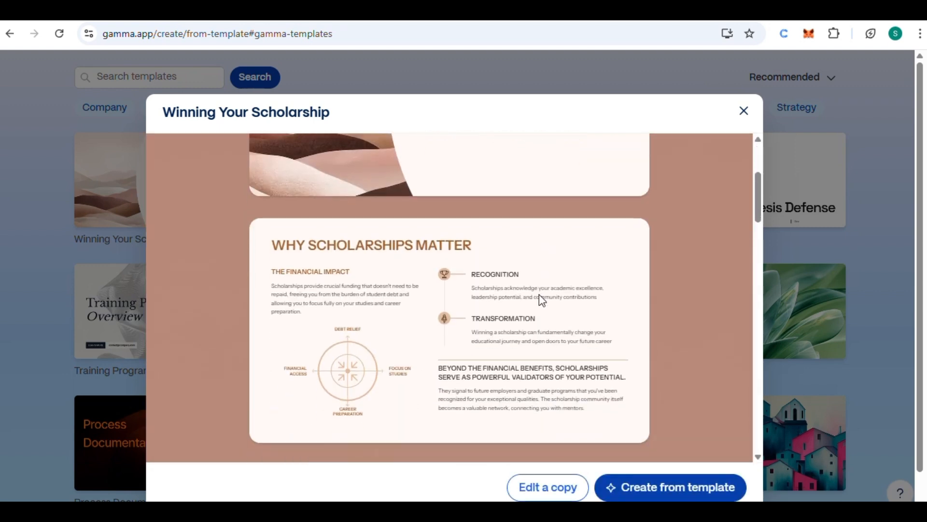
scroll(539, 296, "up", 4)
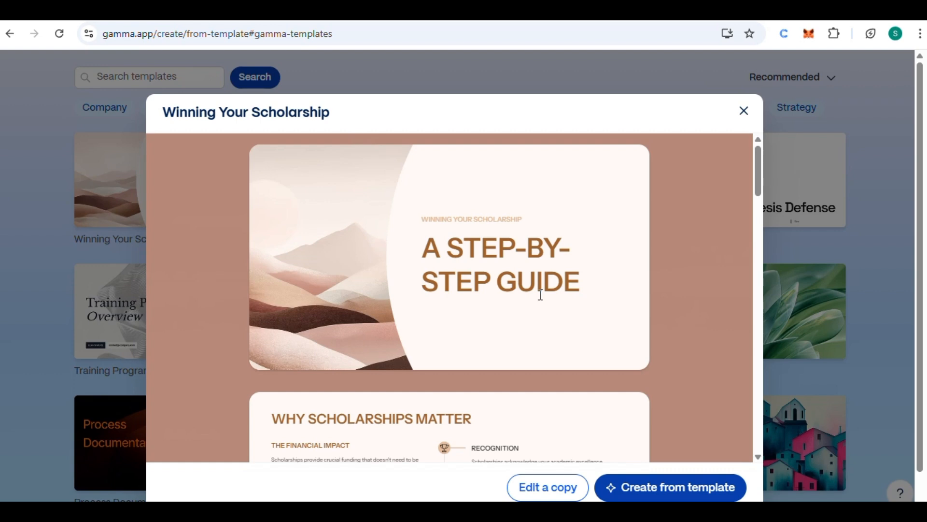
scroll(540, 295, "down", 3)
left_click(654, 489)
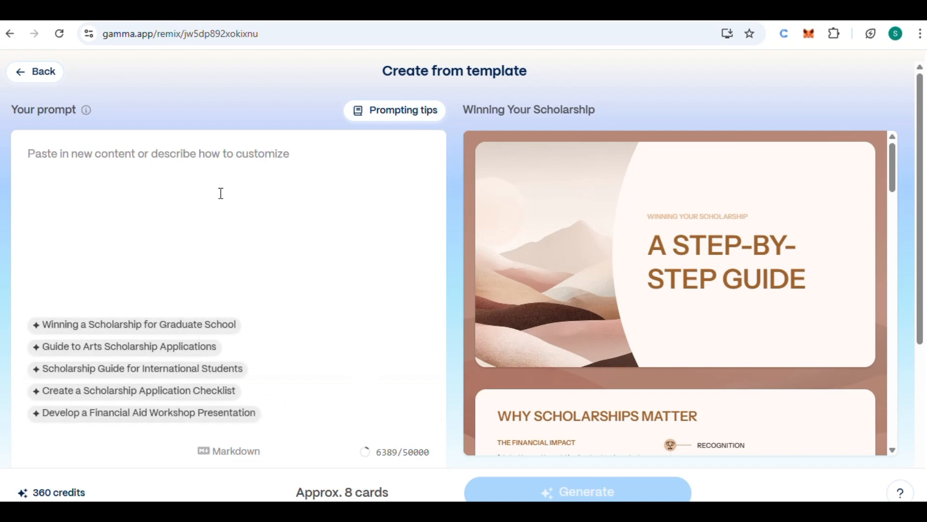
Examine the template's prompt area, suggested prompts, visuals setting and the preview of the Winning Your Scholarship slides
scroll(221, 193, "down", 2)
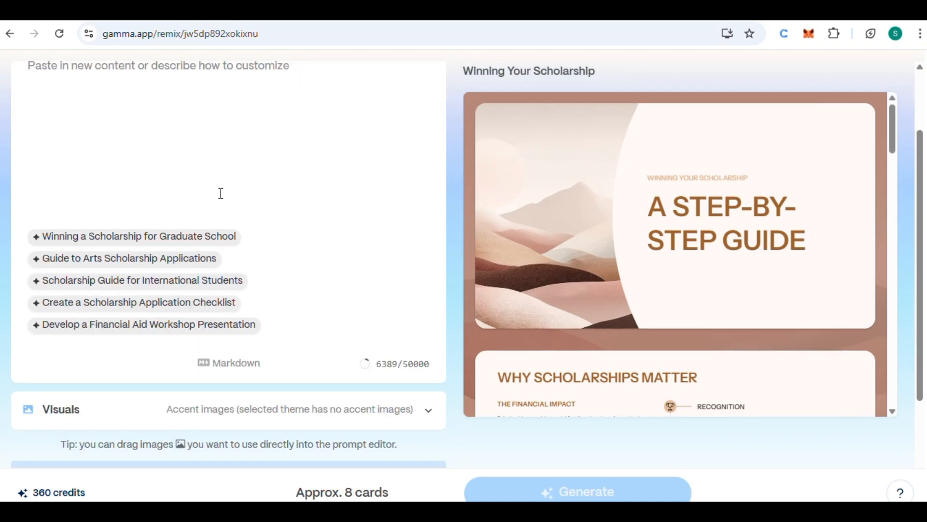
scroll(221, 194, "down", 2)
scroll(221, 193, "up", 4)
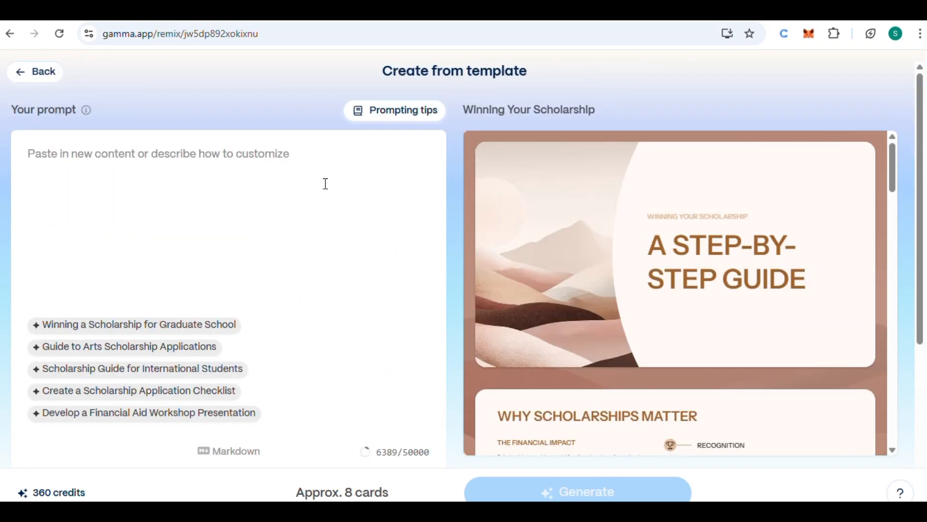
scroll(279, 247, "down", 4)
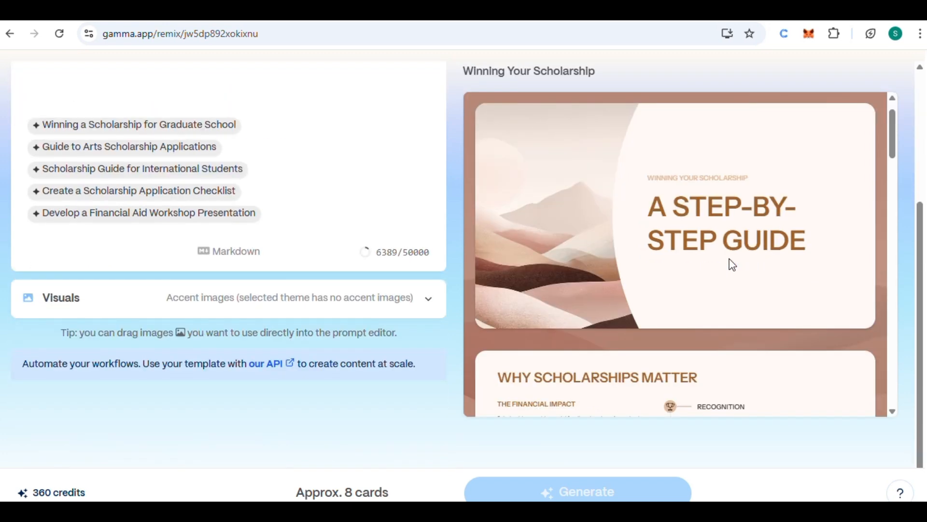
scroll(729, 259, "down", 10)
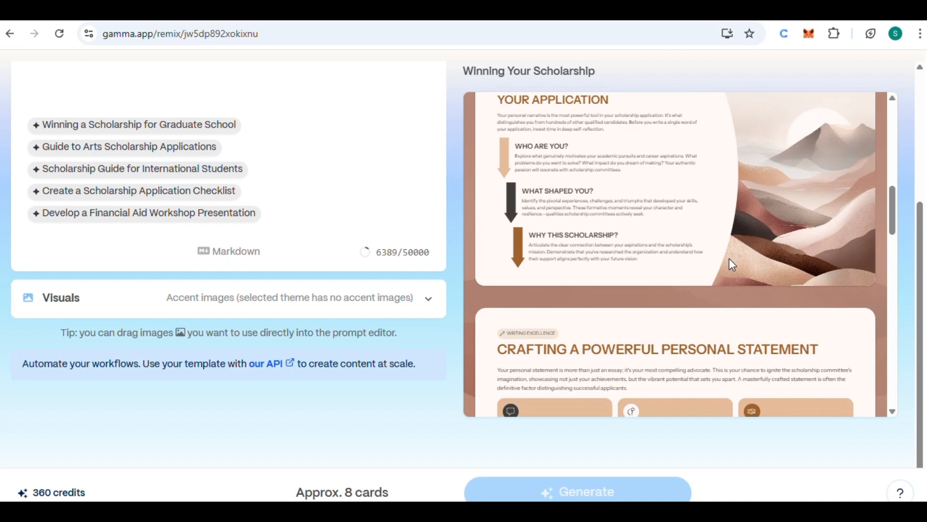
scroll(730, 260, "down", 5)
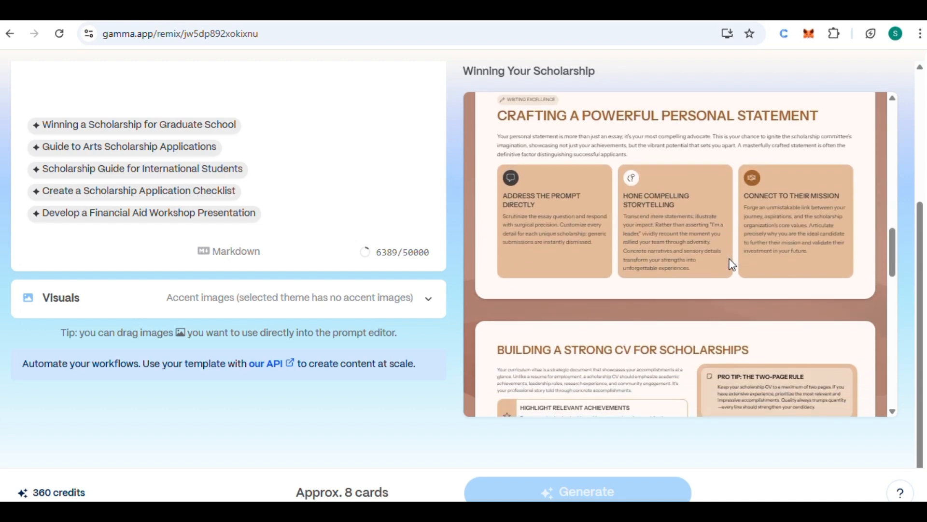
scroll(729, 259, "down", 5)
scroll(729, 259, "up", 9)
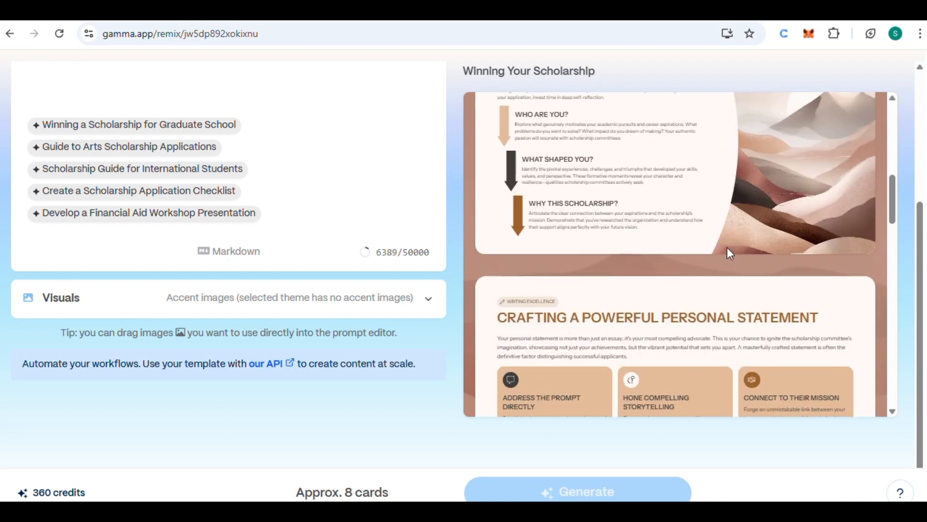
scroll(729, 249, "up", 6)
scroll(275, 164, "up", 5)
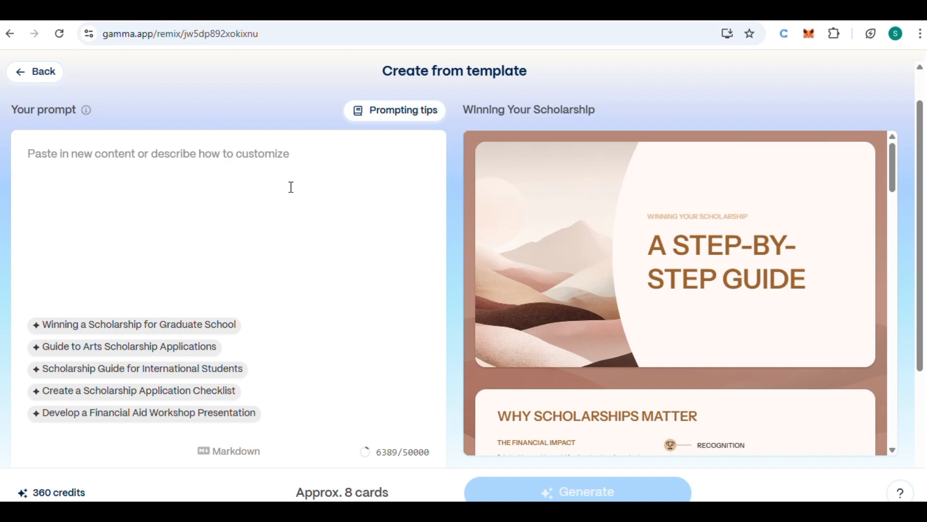
scroll(290, 188, "down", 3)
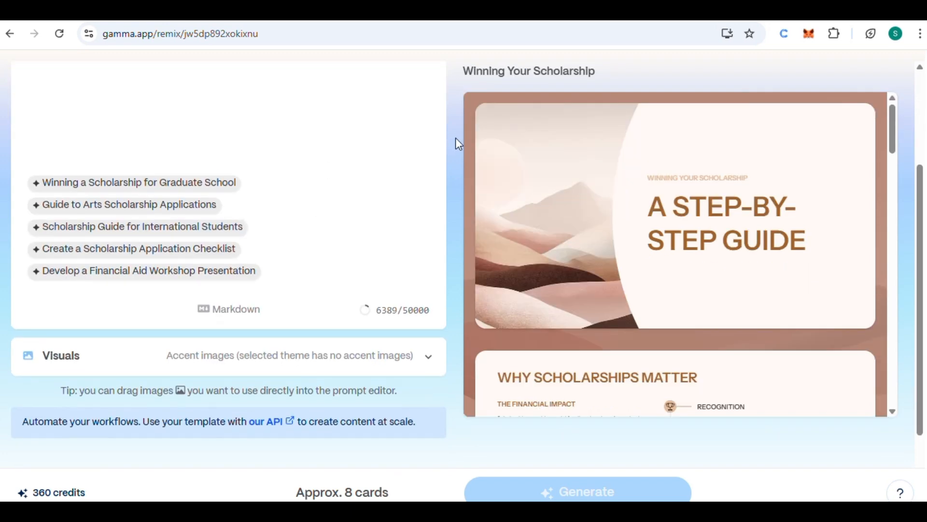
scroll(455, 138, "up", 2)
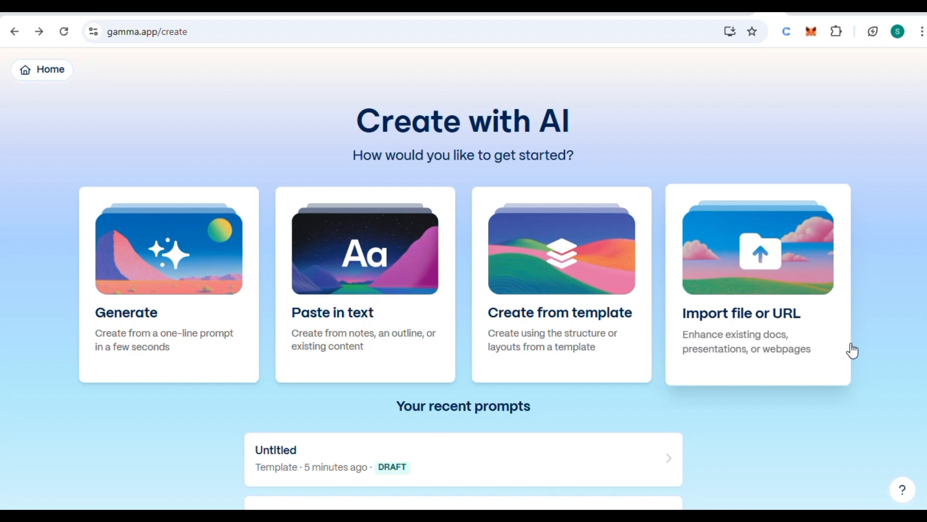
Start an AI import and upload the file personal_branding_improved (1).pdf as the content to transform
left_click(750, 314)
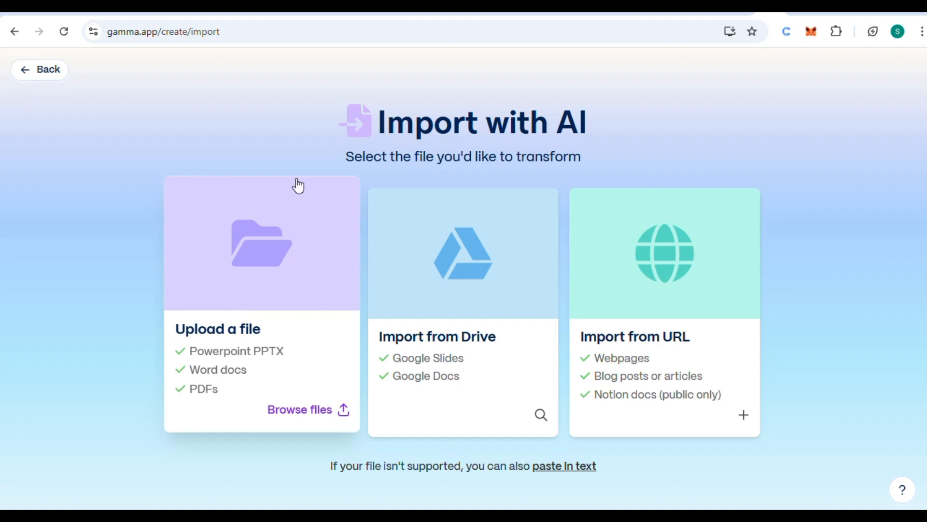
left_click(247, 395)
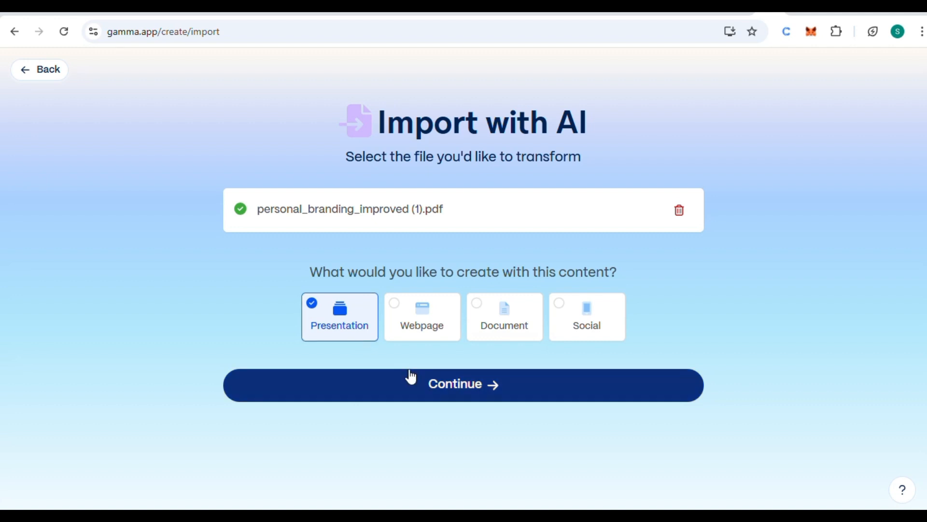
Continue the PDF import as a presentation and set the amount of text per card to Minimal
left_click(460, 401)
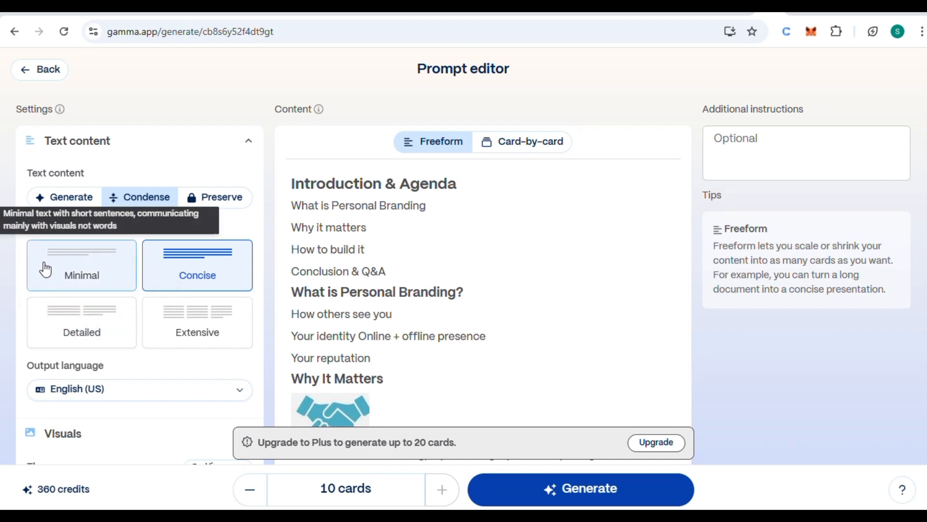
left_click(99, 286)
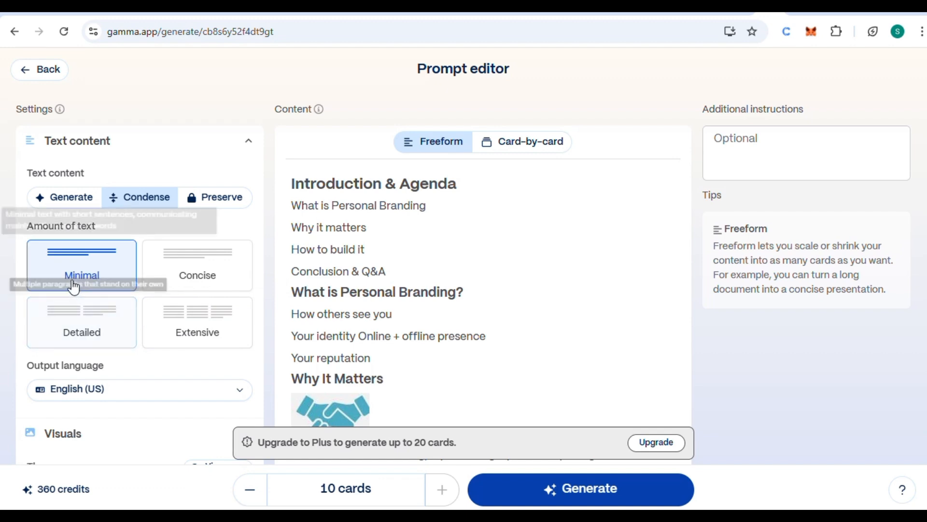
Browse the full theme collection and apply the Sanguine theme to the presentation
scroll(100, 364, "down", 1)
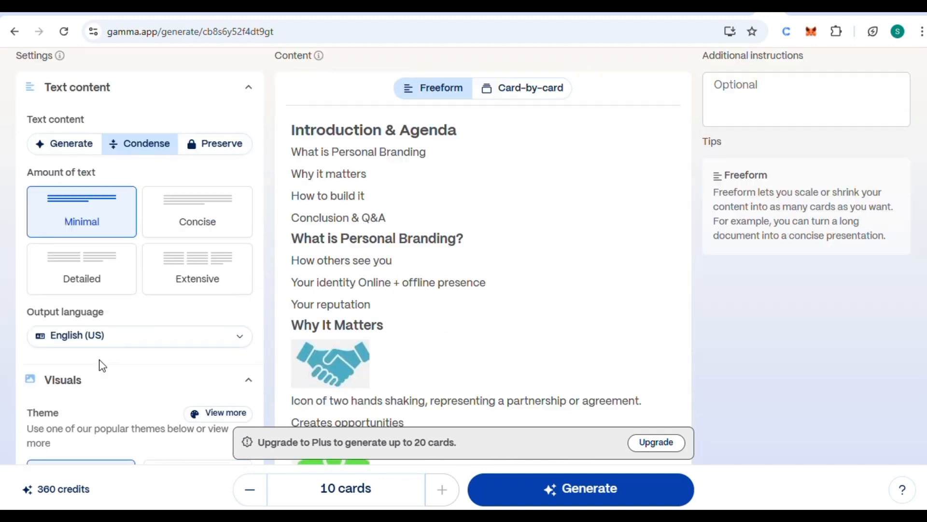
scroll(153, 350, "down", 3)
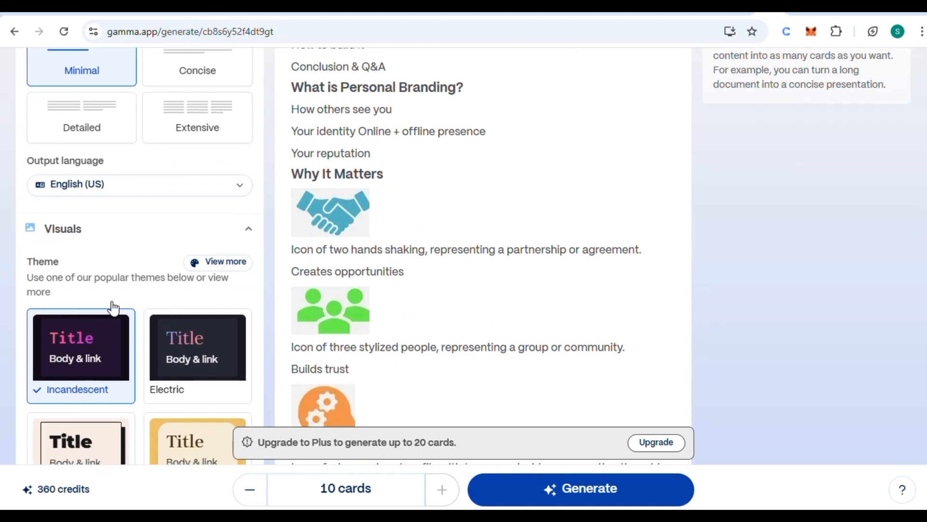
scroll(129, 320, "down", 1)
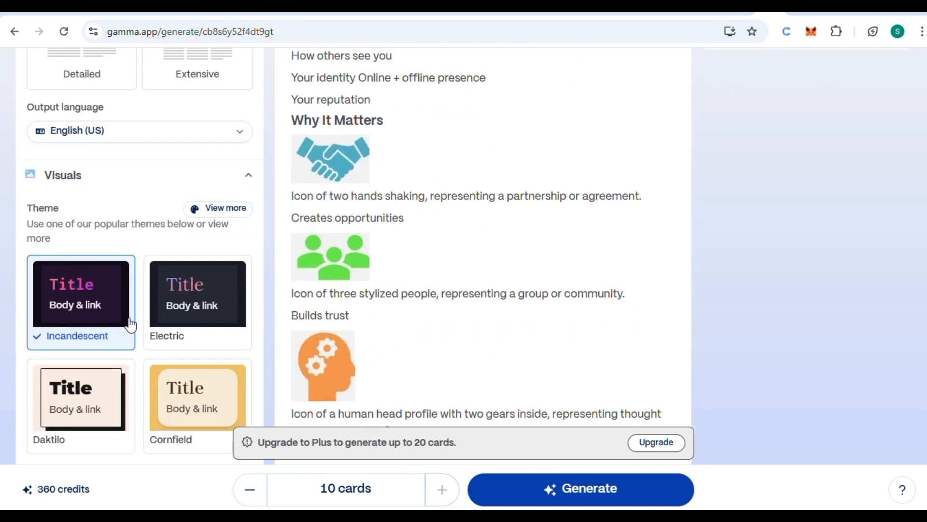
left_click(225, 209)
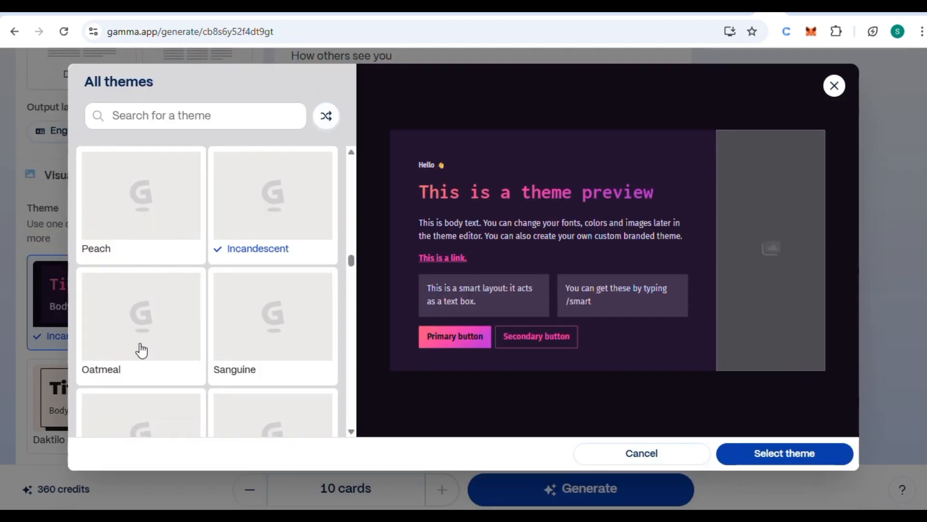
scroll(123, 337, "down", 1)
scroll(123, 337, "down", 1)
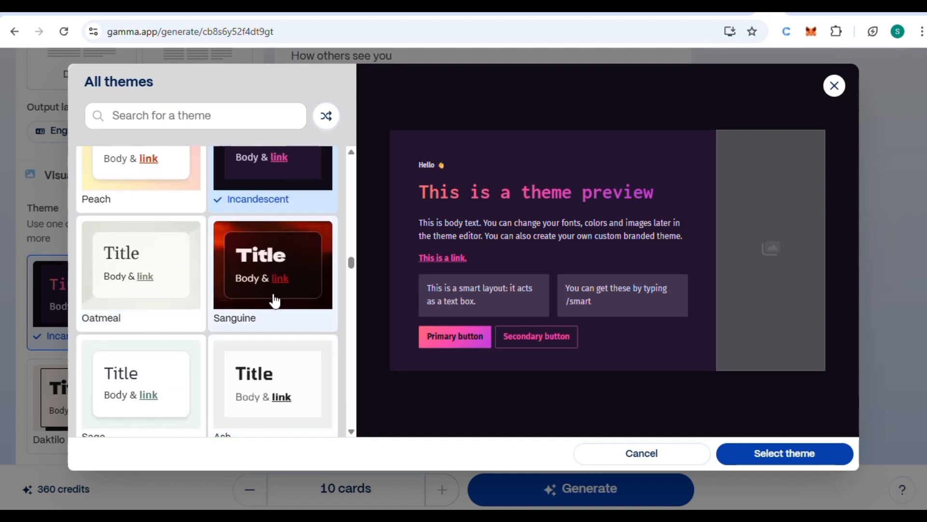
scroll(269, 345, "up", 2)
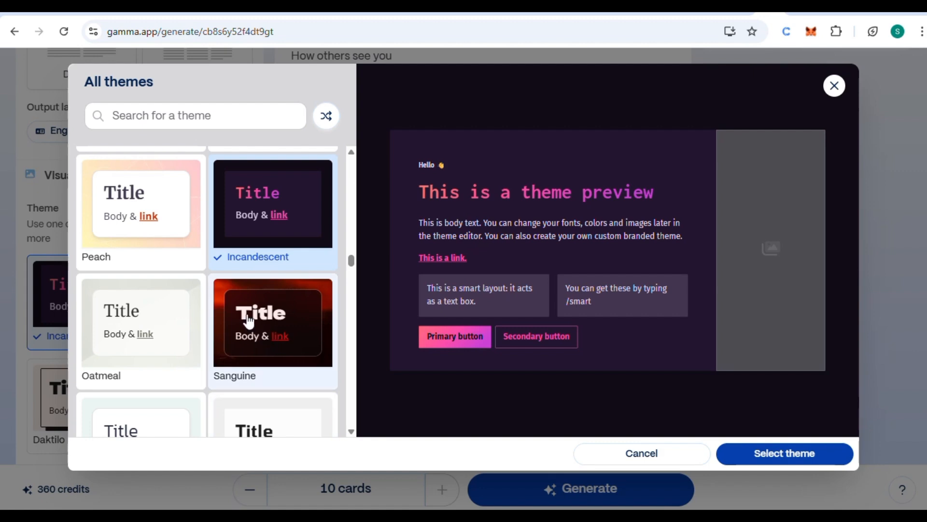
left_click(275, 332)
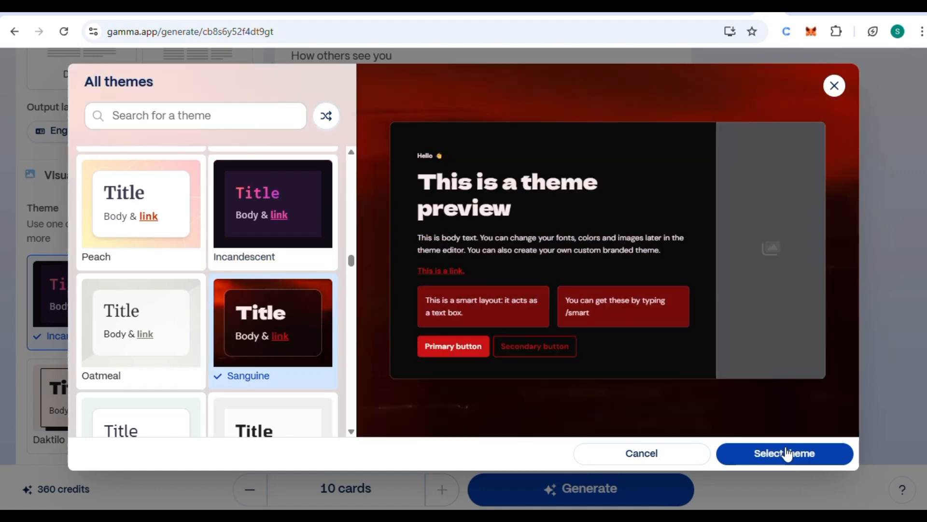
left_click(786, 453)
Review the image source options, choose AI images, and add the extra style keyword moody
scroll(508, 357, "down", 5)
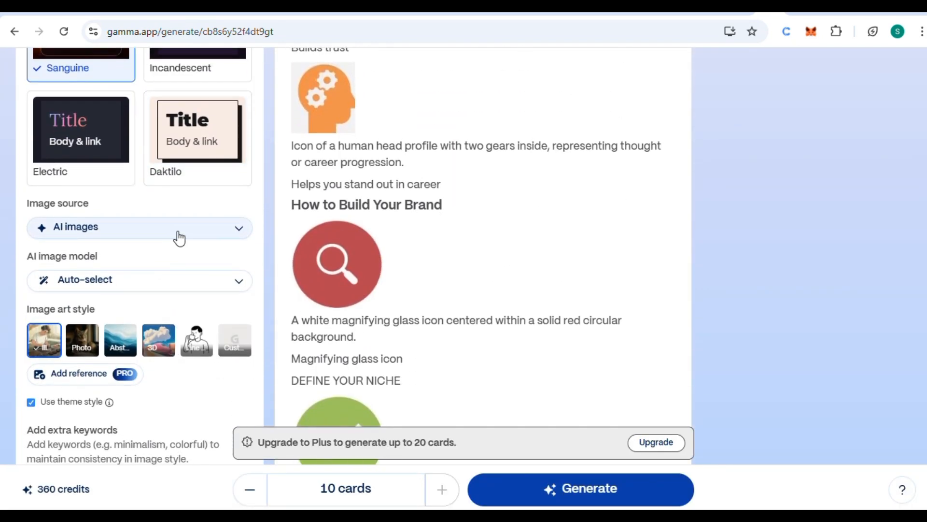
left_click(177, 235)
scroll(129, 314, "down", 1)
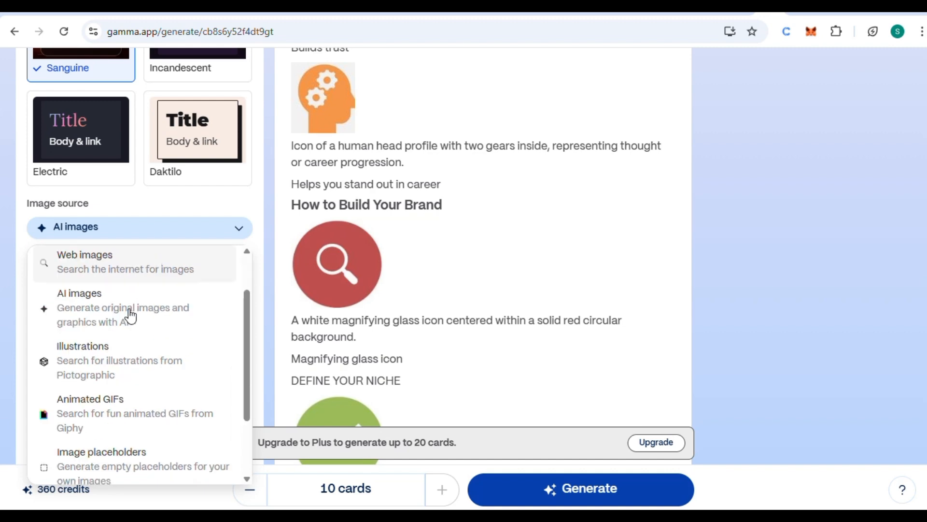
scroll(186, 315, "up", 1)
scroll(207, 225, "down", 2)
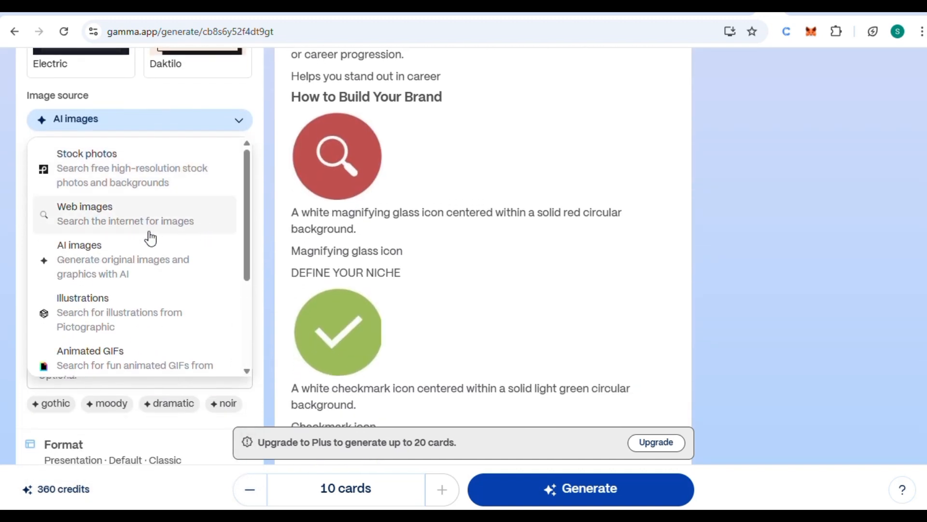
scroll(104, 314, "down", 2)
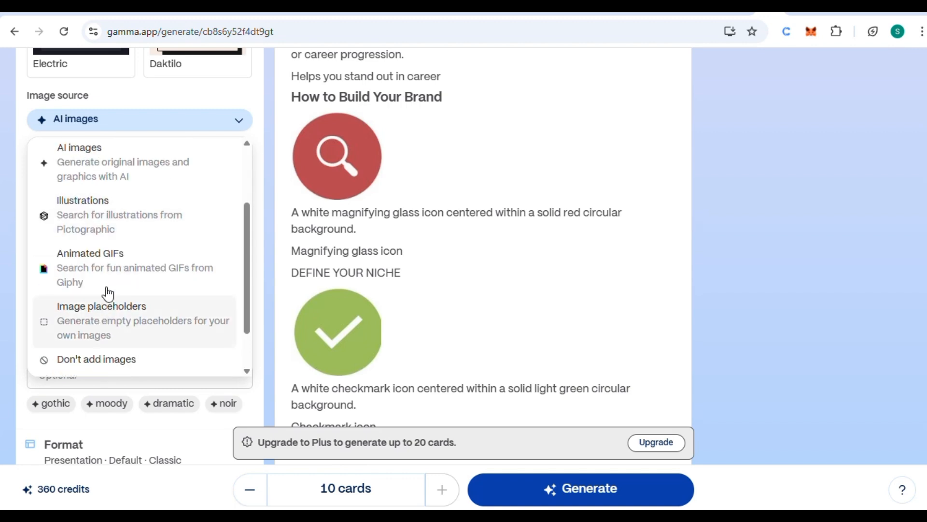
scroll(108, 293, "up", 3)
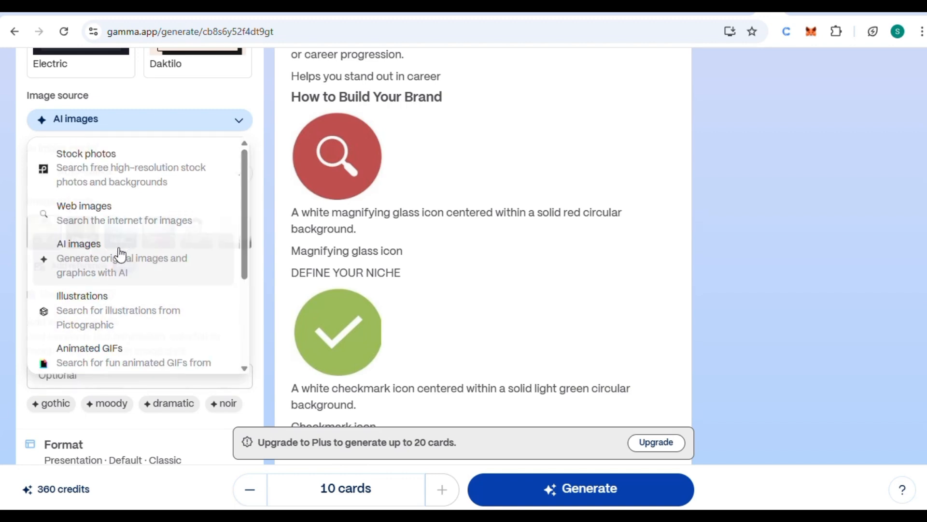
left_click(121, 254)
scroll(143, 312, "down", 3)
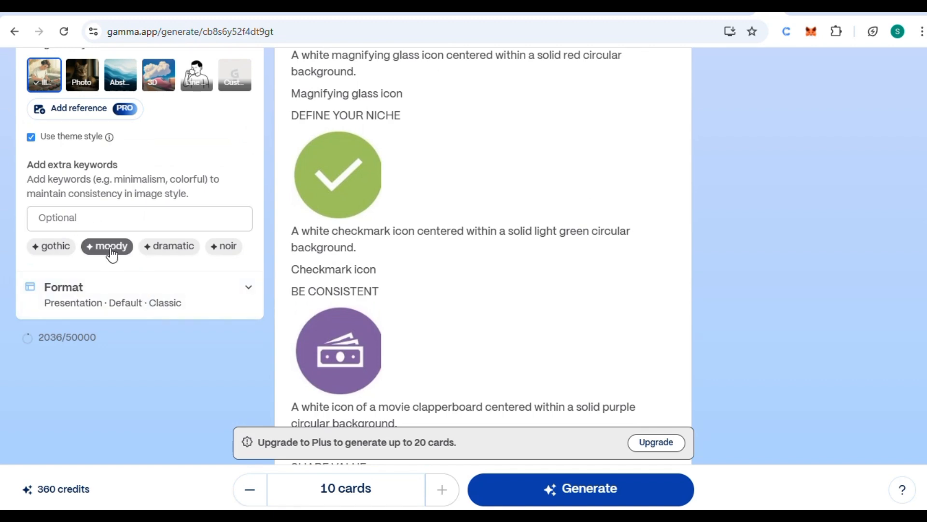
left_click(111, 247)
In the format settings, try the Studio card design mode, dismiss the upgrade plans, and choose Classic instead
scroll(110, 247, "down", 4)
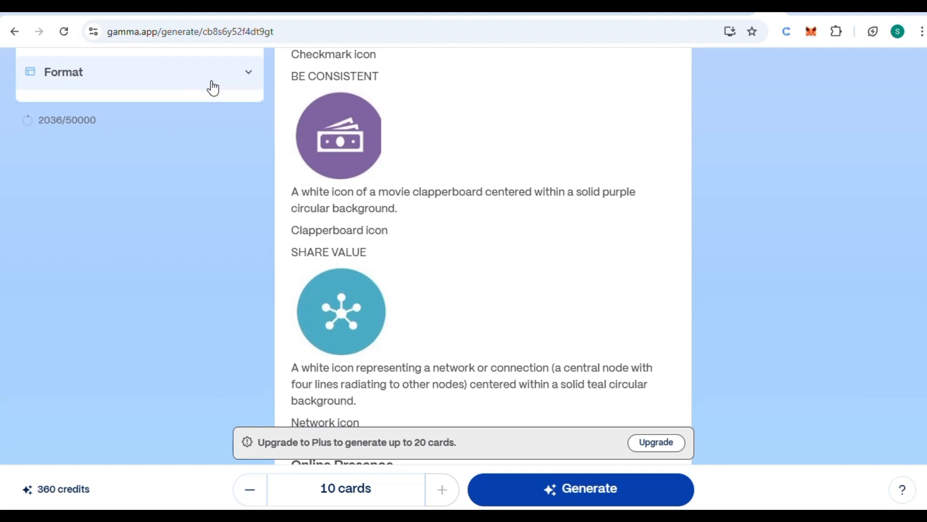
left_click(213, 87)
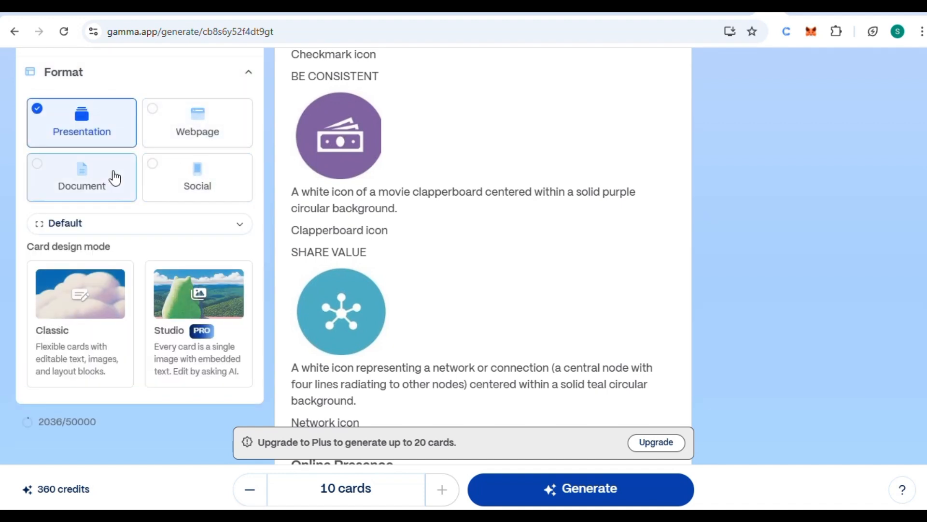
scroll(203, 315, "down", 2)
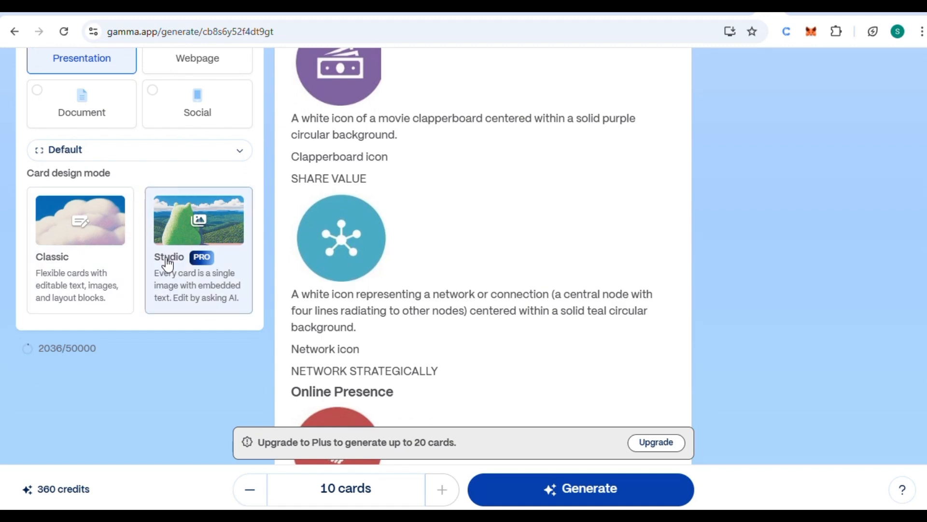
left_click(183, 282)
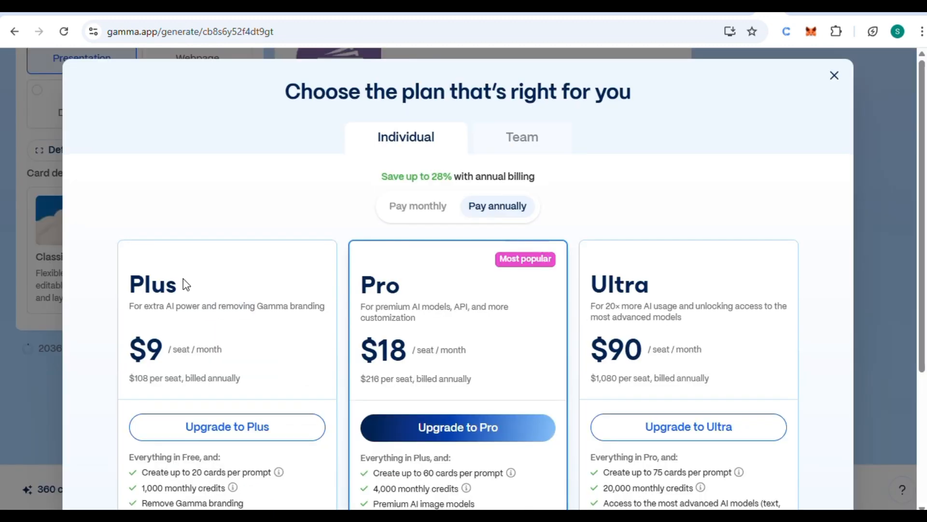
left_click(834, 76)
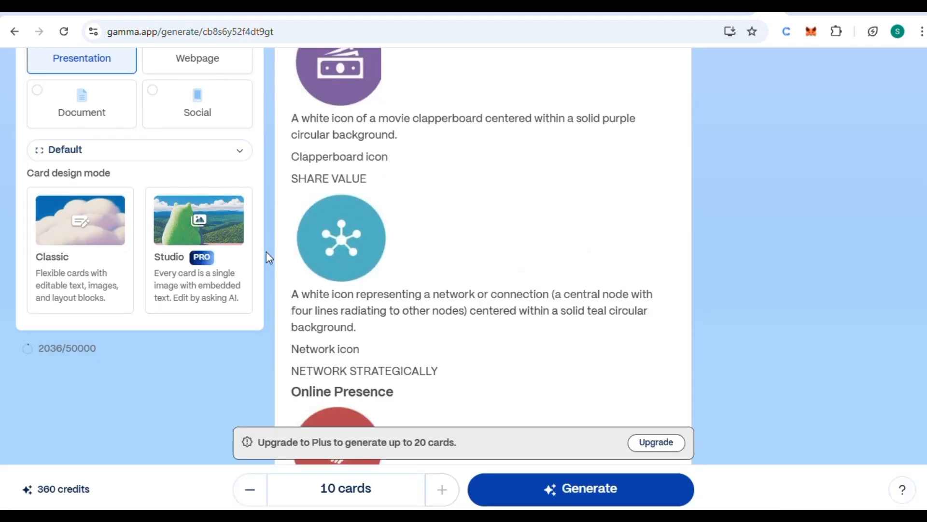
left_click(50, 263)
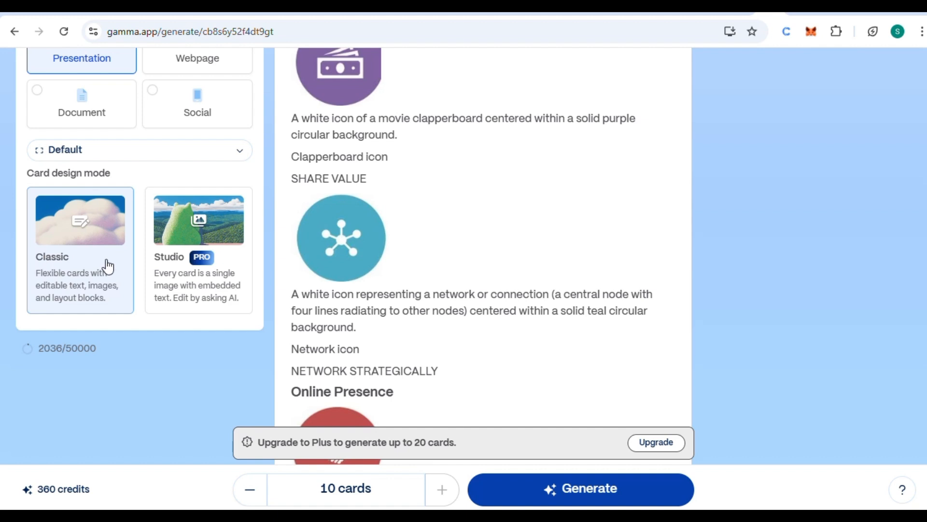
left_click(58, 275)
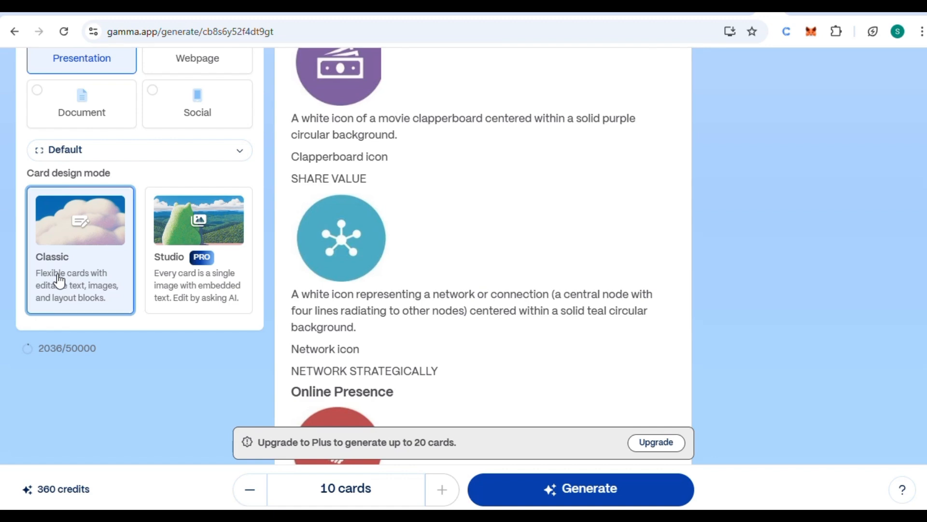
Reduce the presentation to 6 cards and generate it
scroll(401, 335, "down", 10)
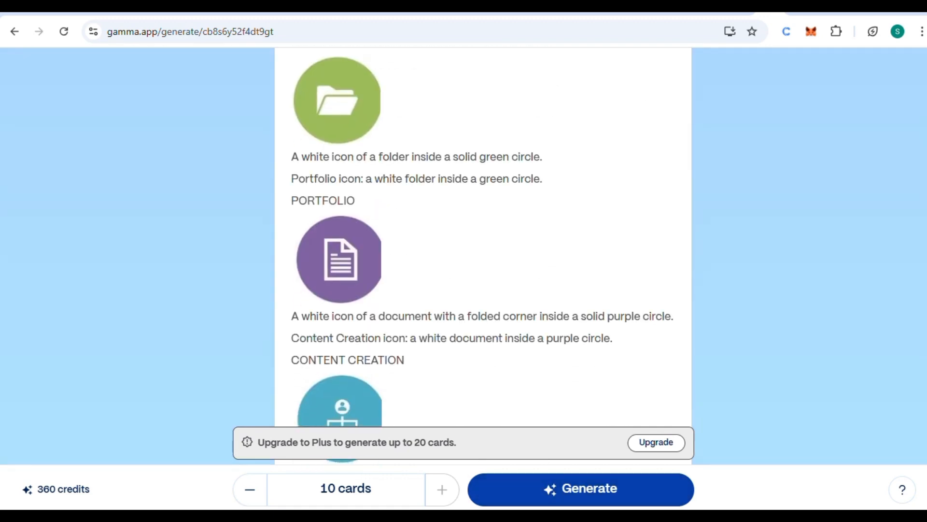
left_click(247, 499)
left_click(246, 498)
left_click(247, 497)
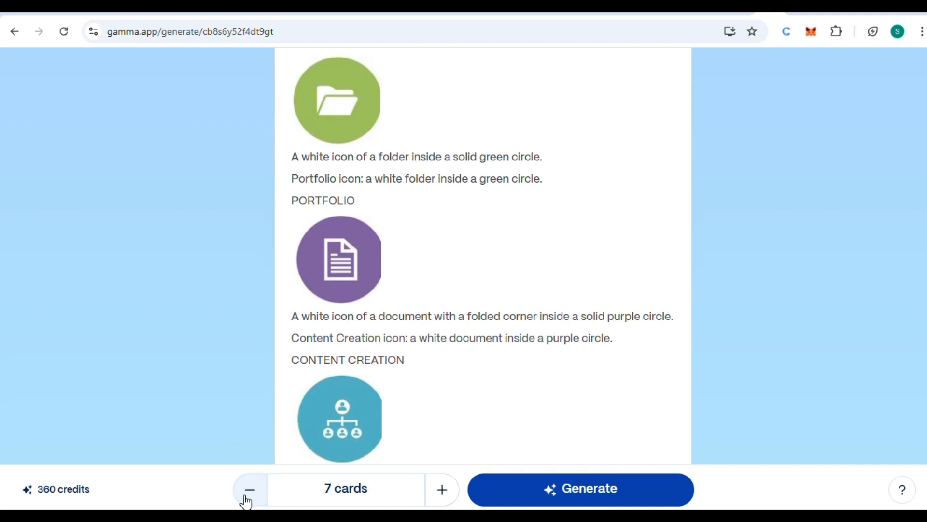
left_click(246, 498)
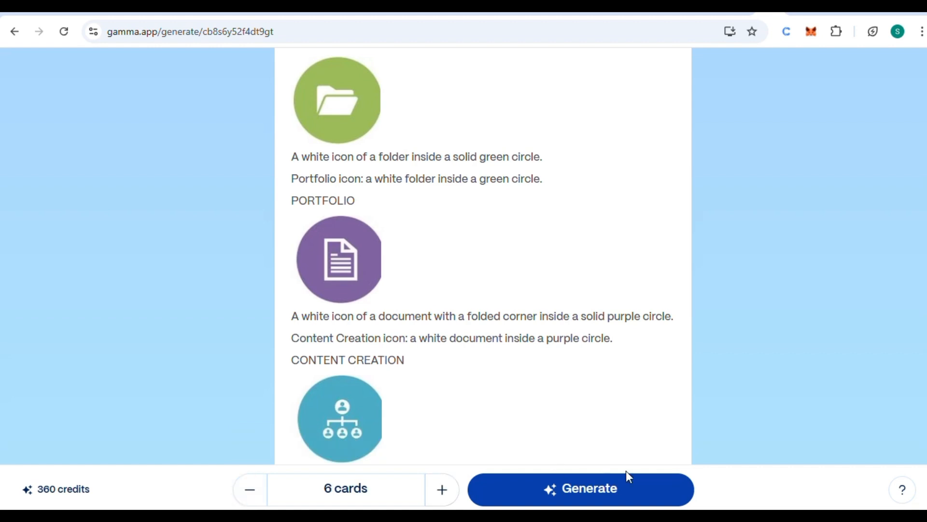
left_click(596, 490)
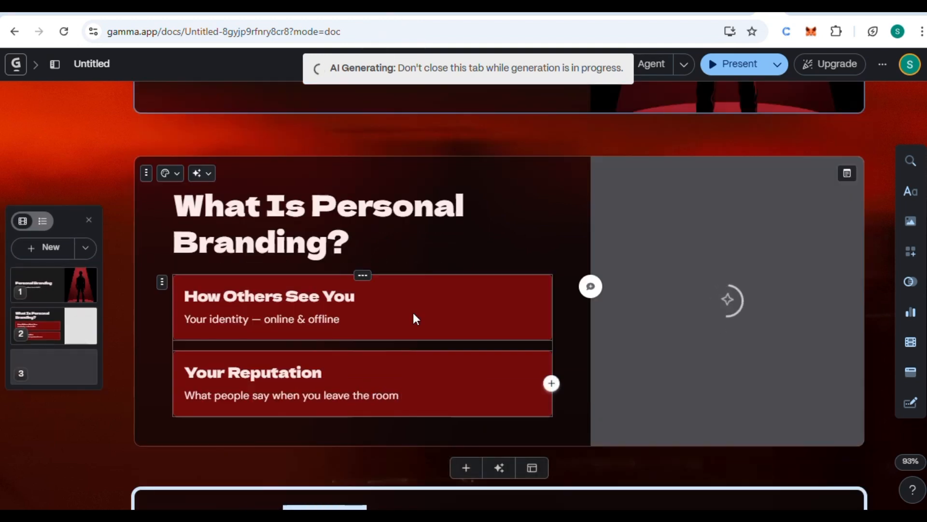
Look over the slides of the generated Personal Branding presentation
scroll(443, 195, "up", 2)
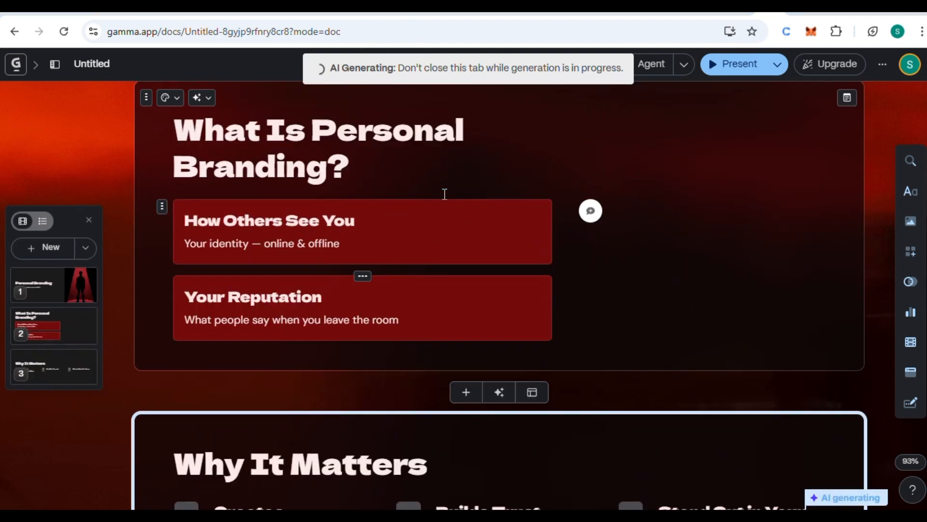
scroll(444, 194, "up", 1)
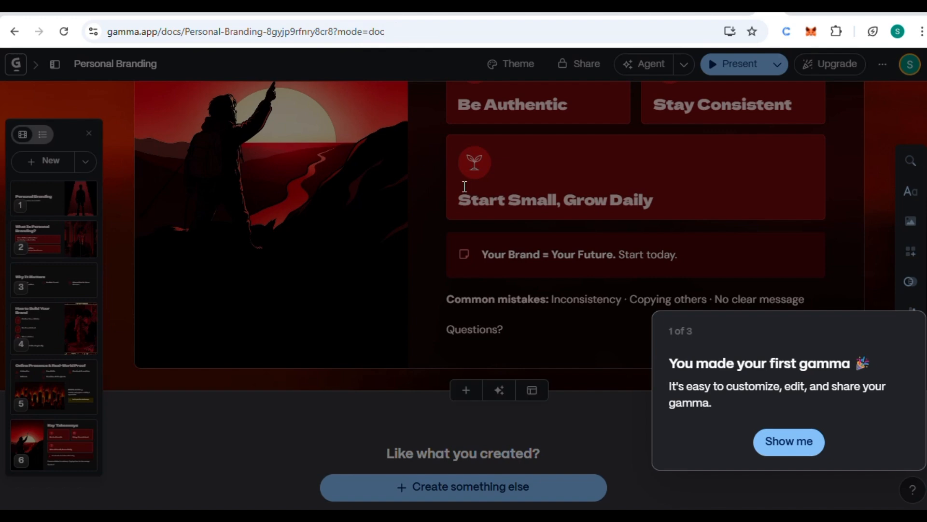
scroll(481, 197, "up", 2)
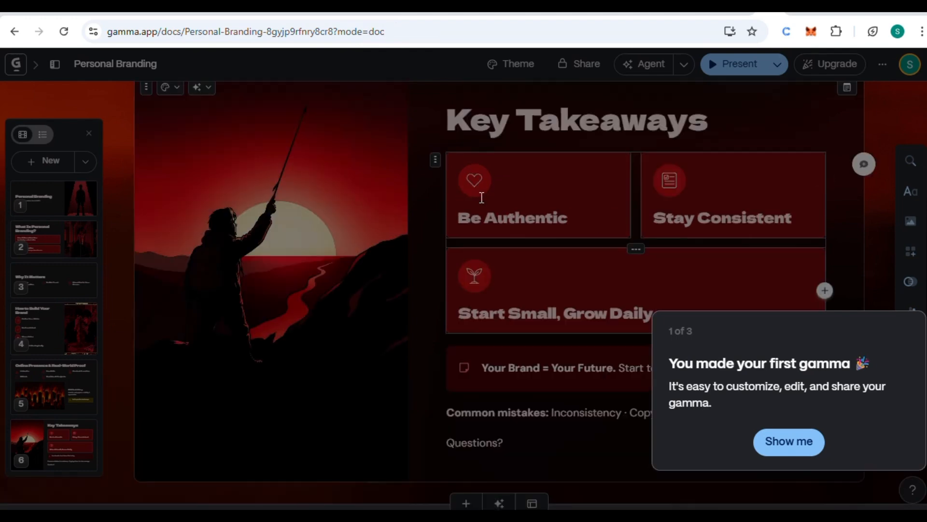